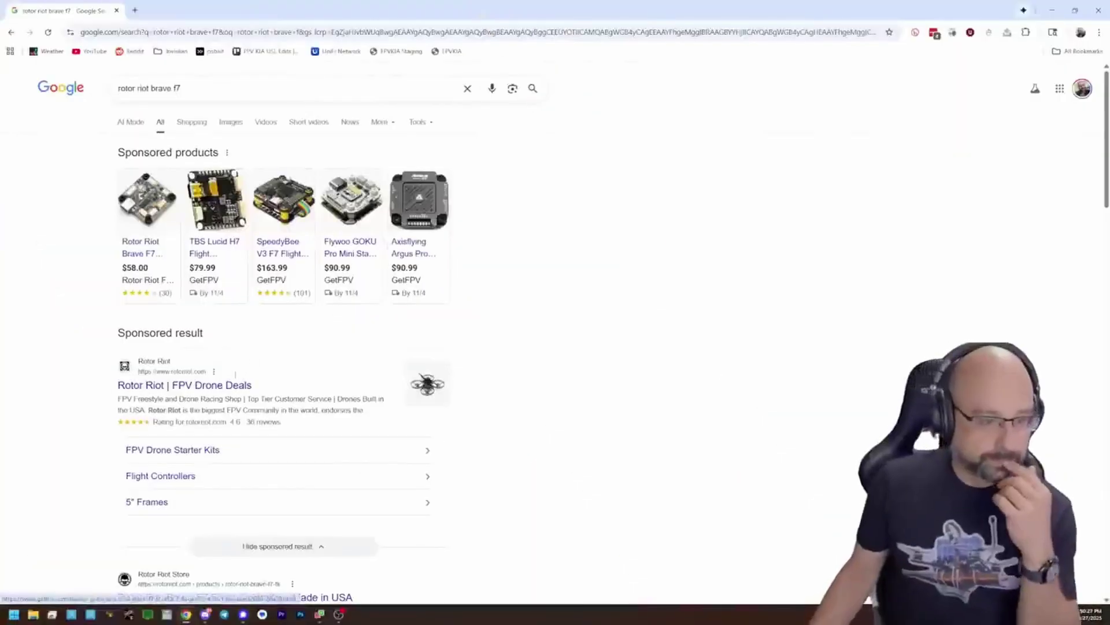
Scroll the 'rotor riot brave f7' results to the Rotor Riot Store Brave F7 listing and open it
scroll(230, 405, down, 3)
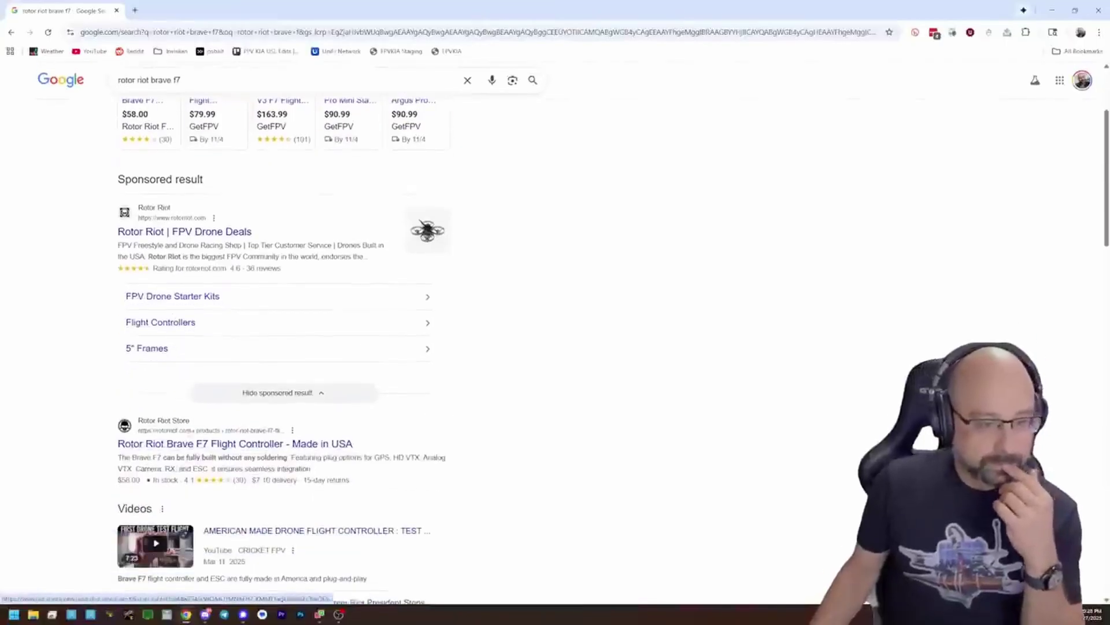
click(230, 444)
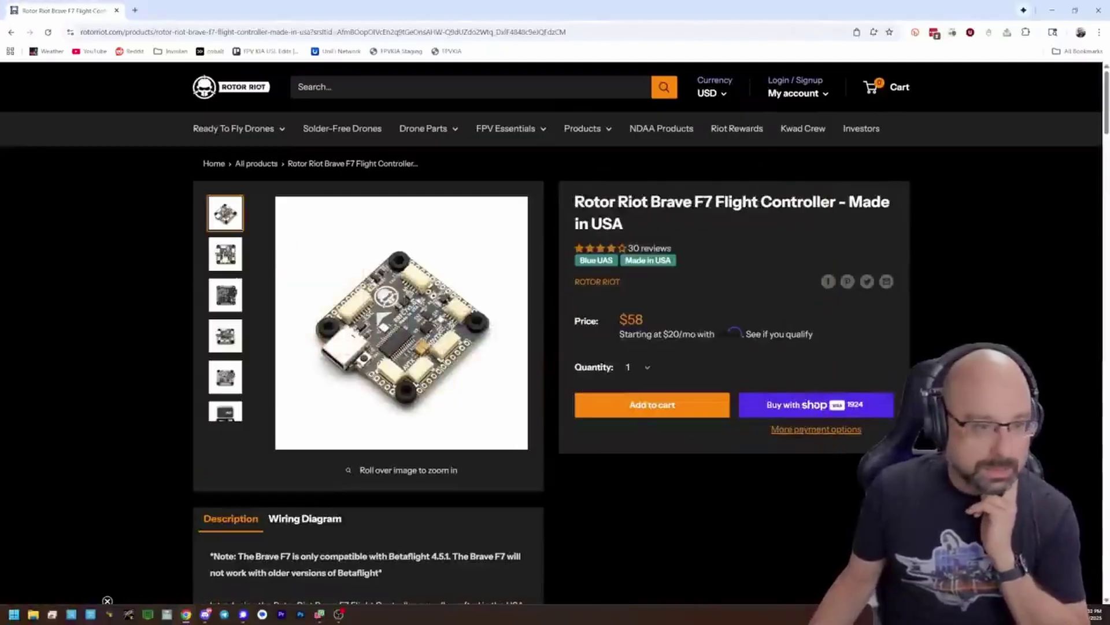
Show the Brave F7 wiring diagrams and open the connector pinout image in a new tab
scroll(243, 409, down, 2)
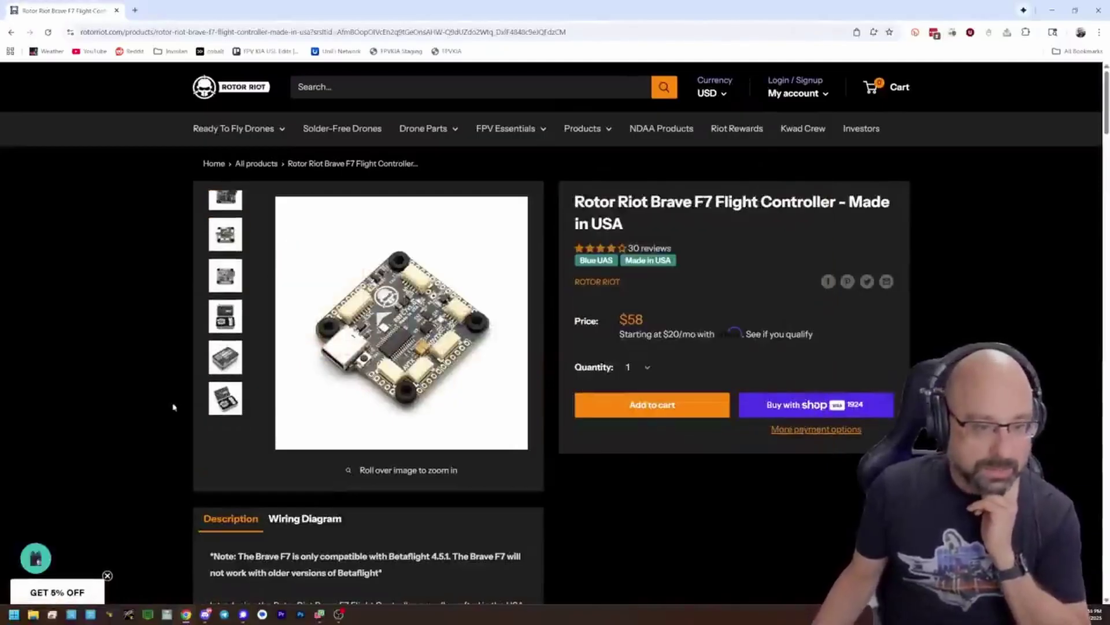
scroll(173, 407, down, 4)
click(300, 261)
scroll(533, 391, down, 3)
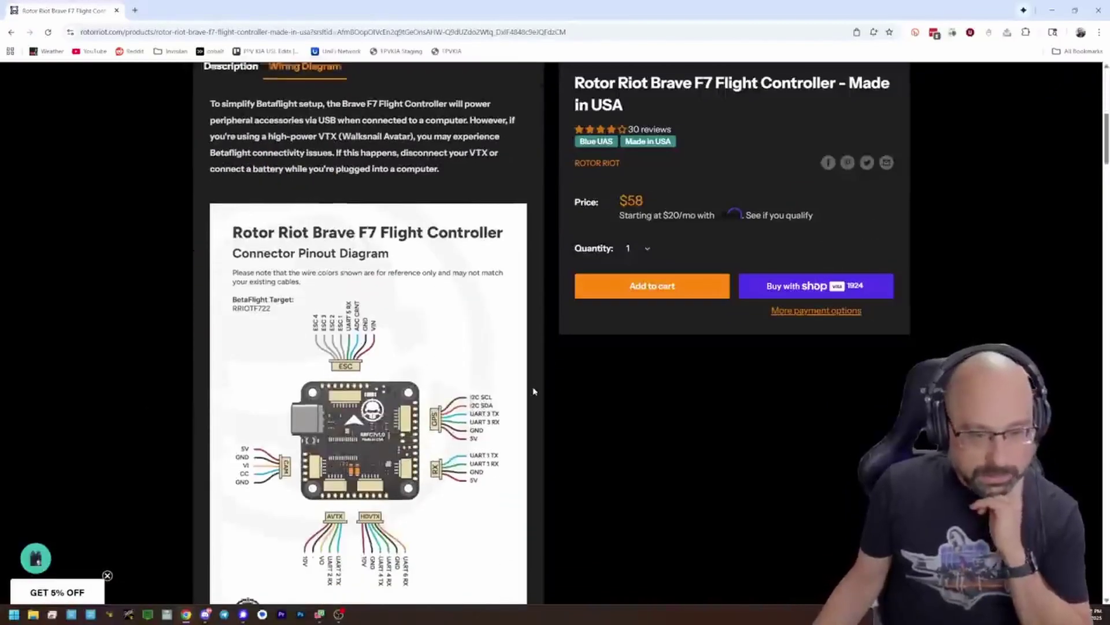
right_click(393, 372)
click(451, 382)
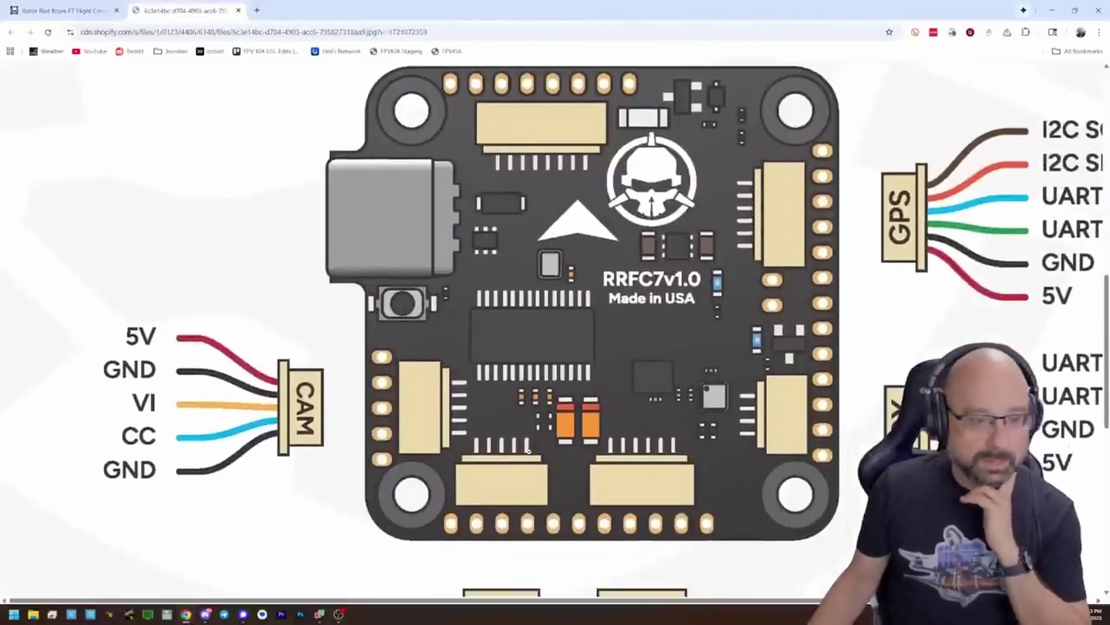
scroll(529, 451, down, 5)
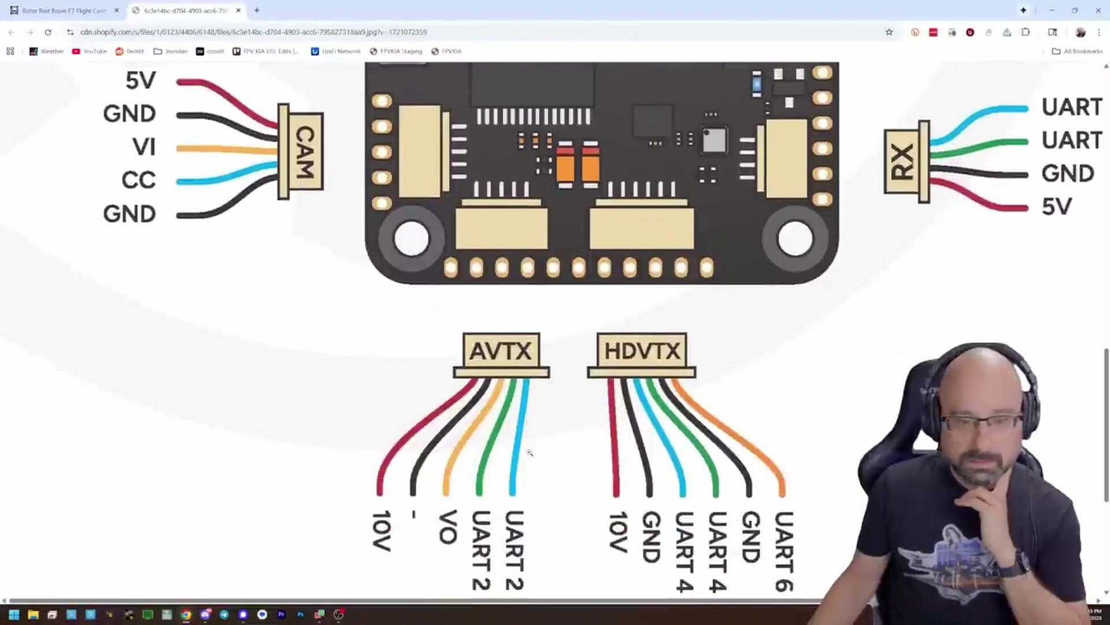
Fit the whole connector pinout diagram in the window
scroll(529, 452, up, 6)
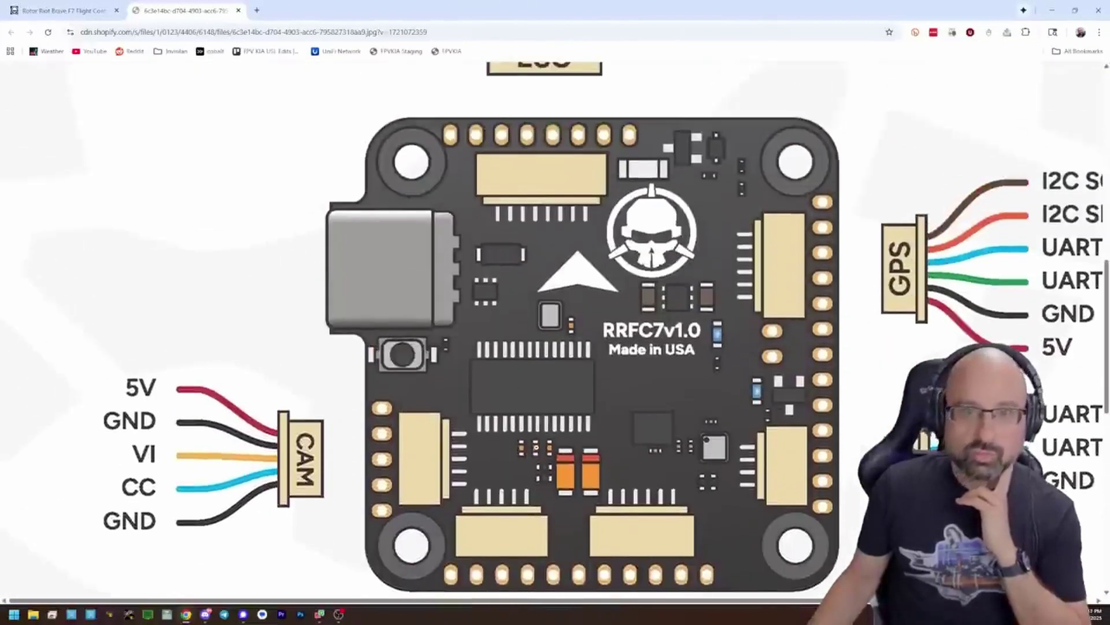
scroll(536, 444, up, 4)
click(537, 444)
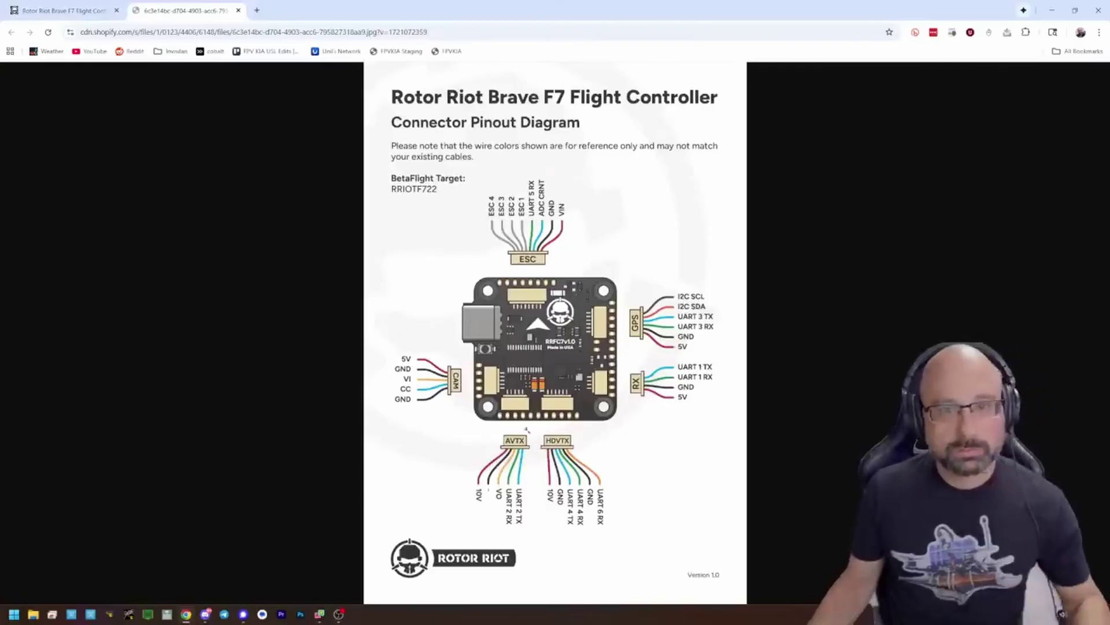
Back on the product page, open the direct solder pinout image in a new tab
key(ctrl+shift+Tab)
scroll(353, 253, down, 9)
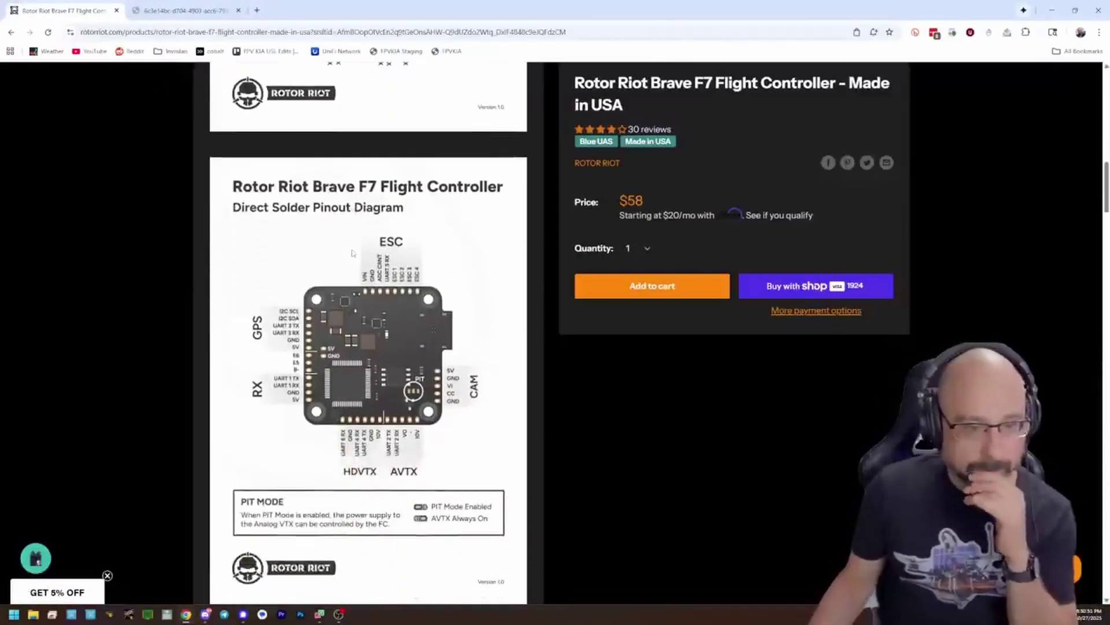
right_click(351, 332)
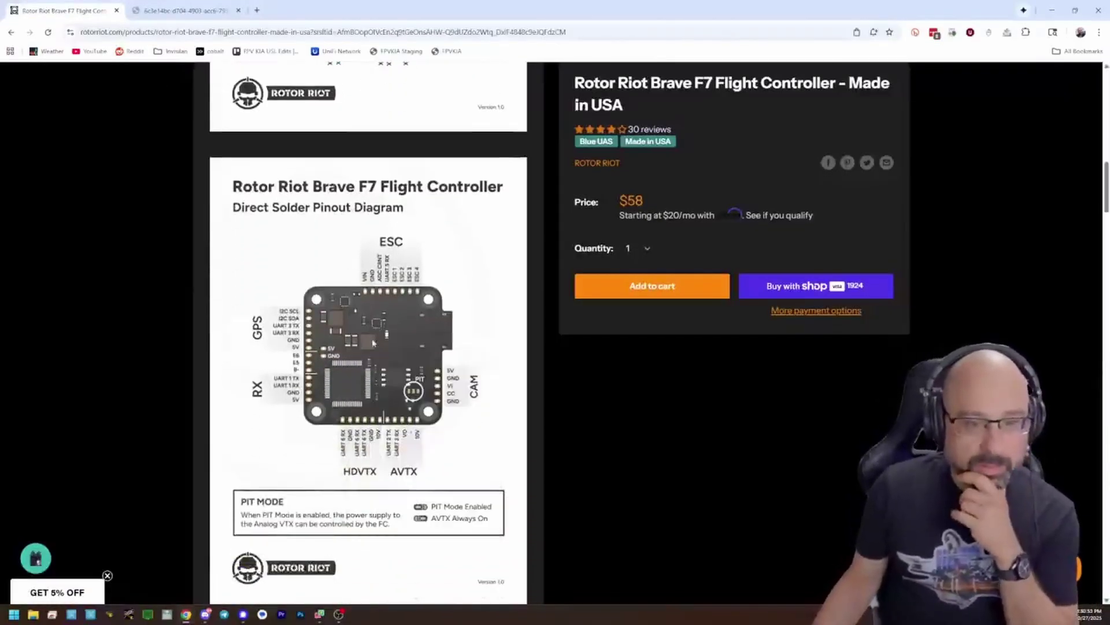
click(382, 343)
View the Wiring_2.png direct solder pinout at full size and scroll across its pads
click(301, 10)
click(537, 222)
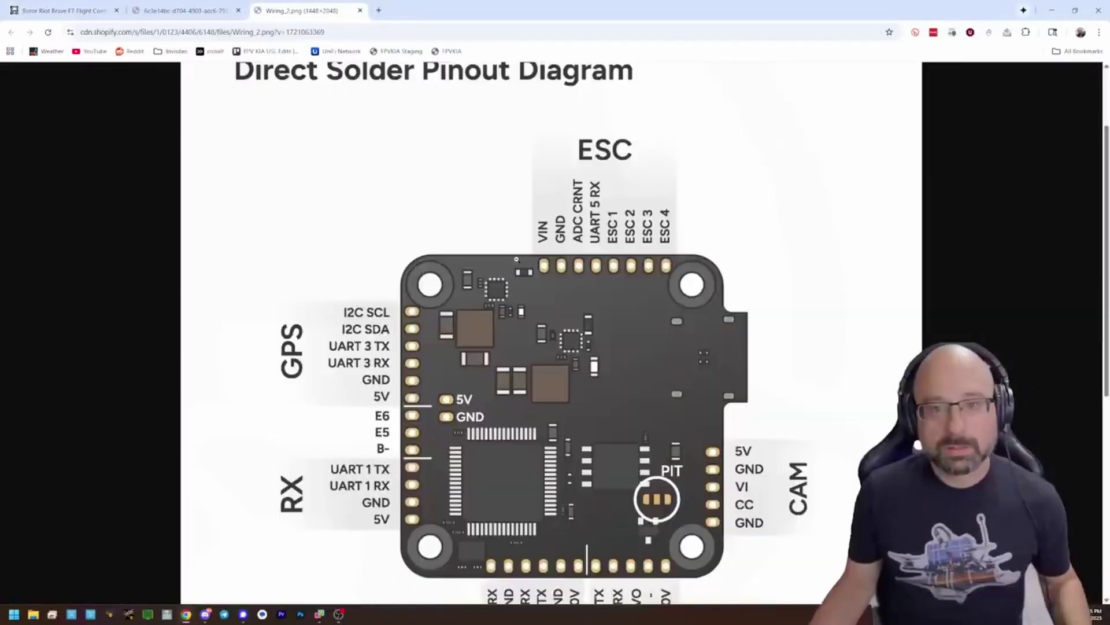
scroll(517, 259, down, 2)
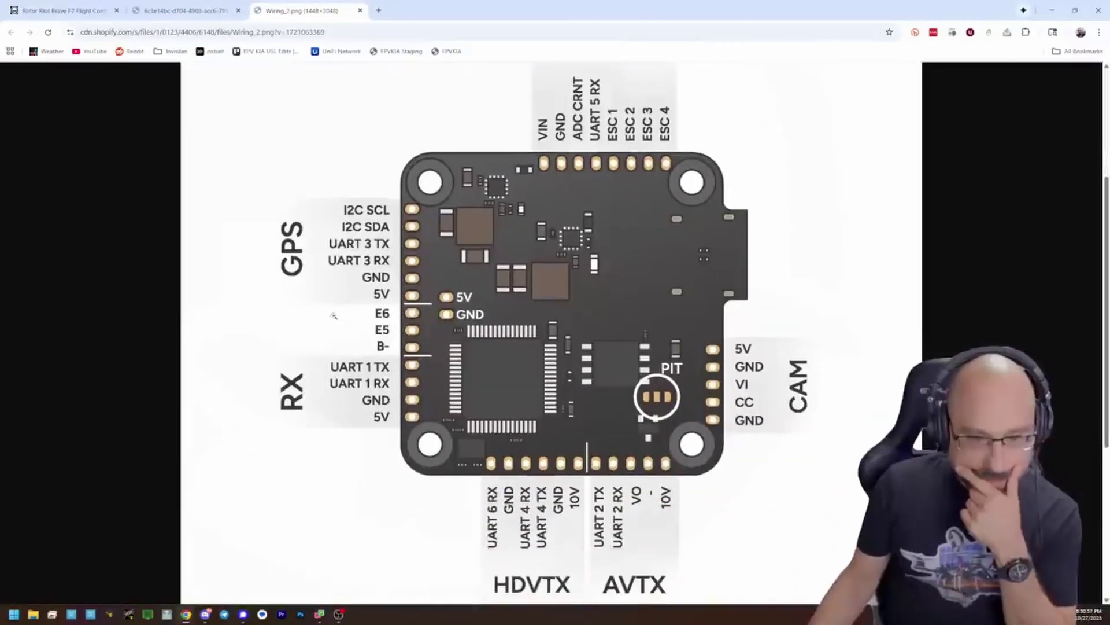
scroll(434, 461, down, 1)
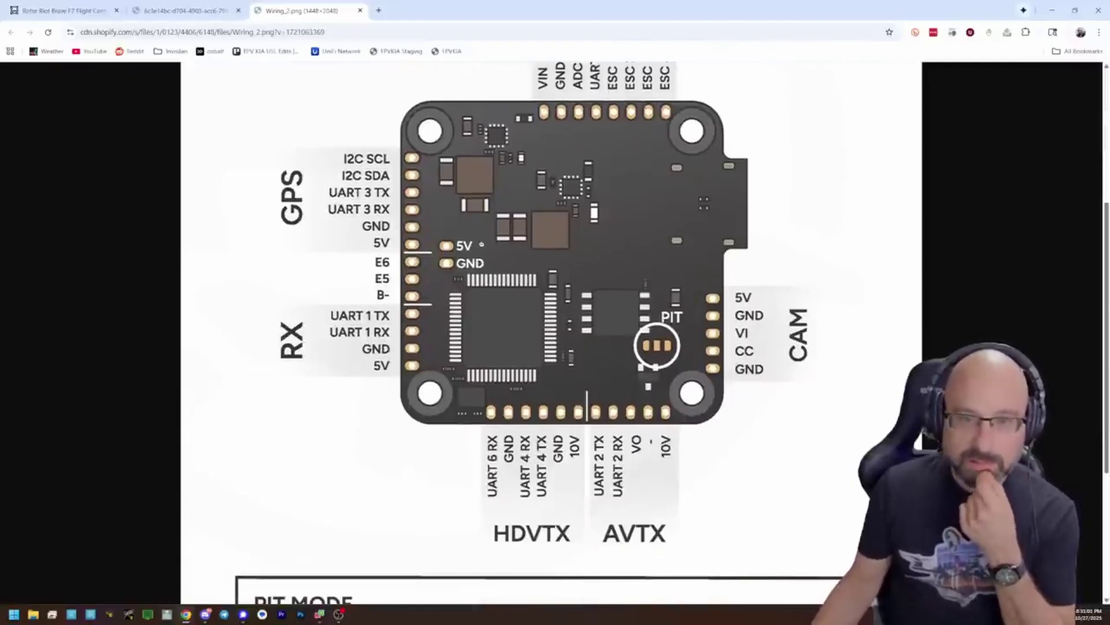
scroll(481, 244, up, 4)
scroll(543, 247, down, 9)
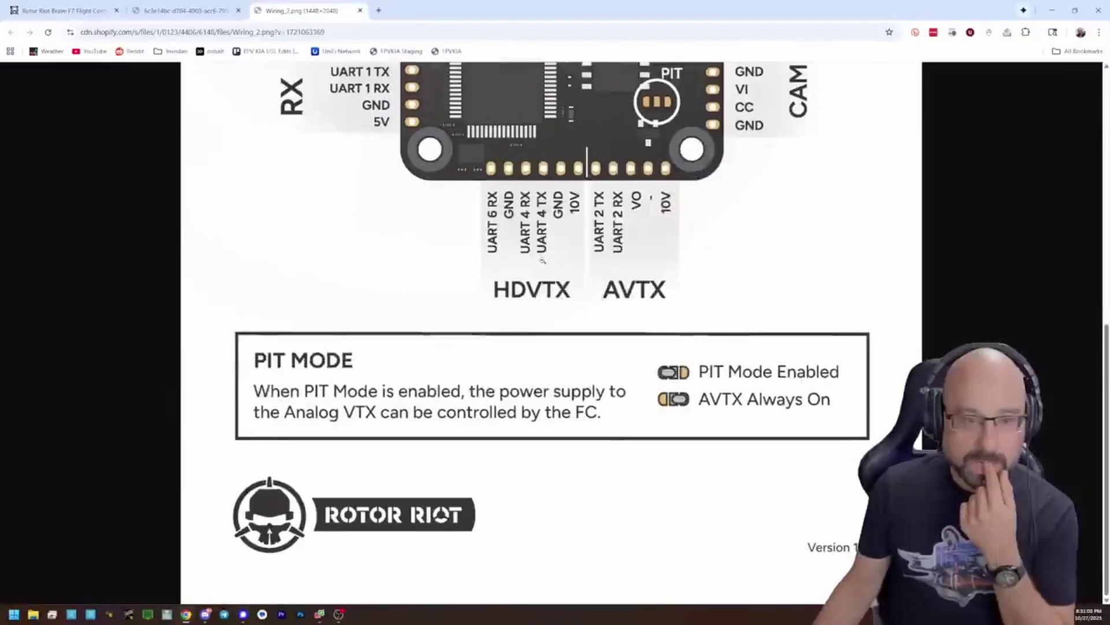
scroll(542, 254, up, 2)
scroll(543, 266, up, 7)
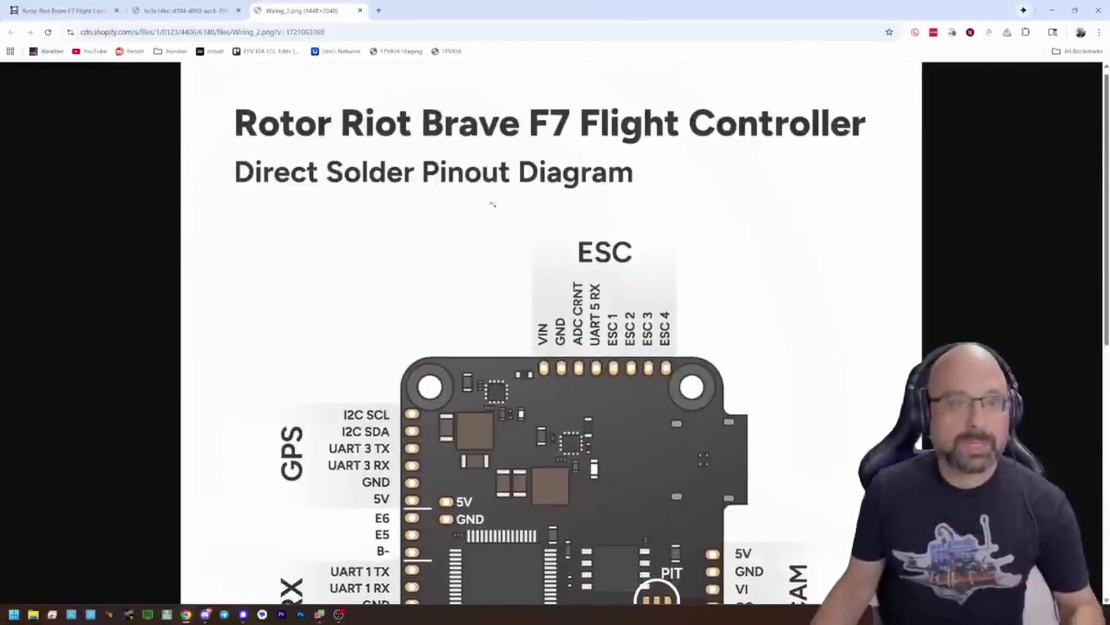
Scroll through the product page's PIT MODE and CLI instructions, then return to Wiring_2.png
click(63, 10)
scroll(367, 361, down, 3)
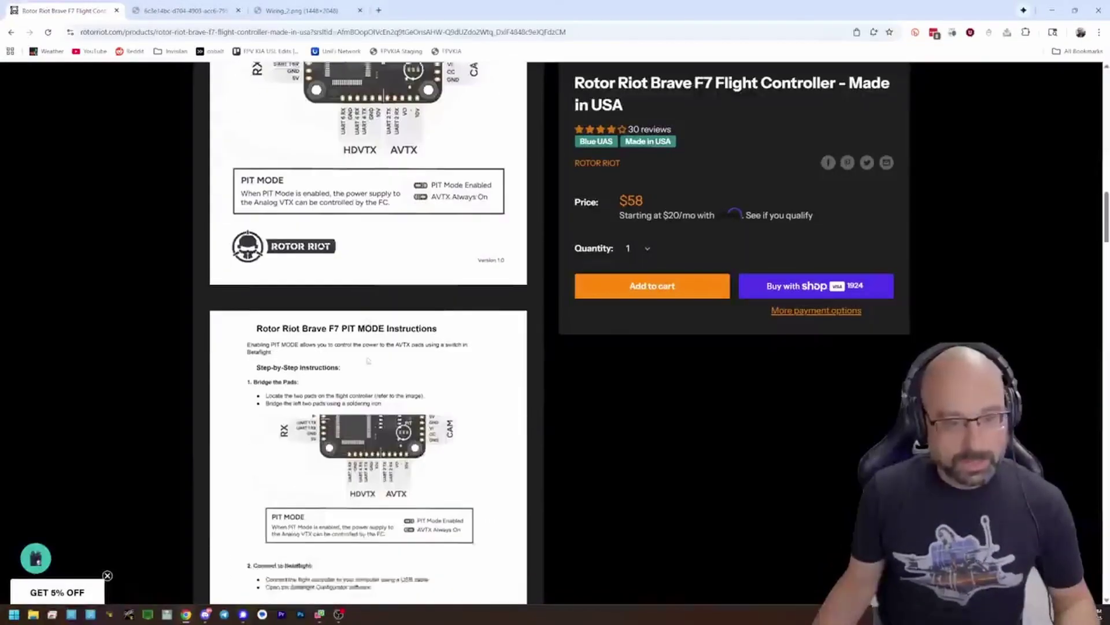
right_click(376, 371)
key(Escape)
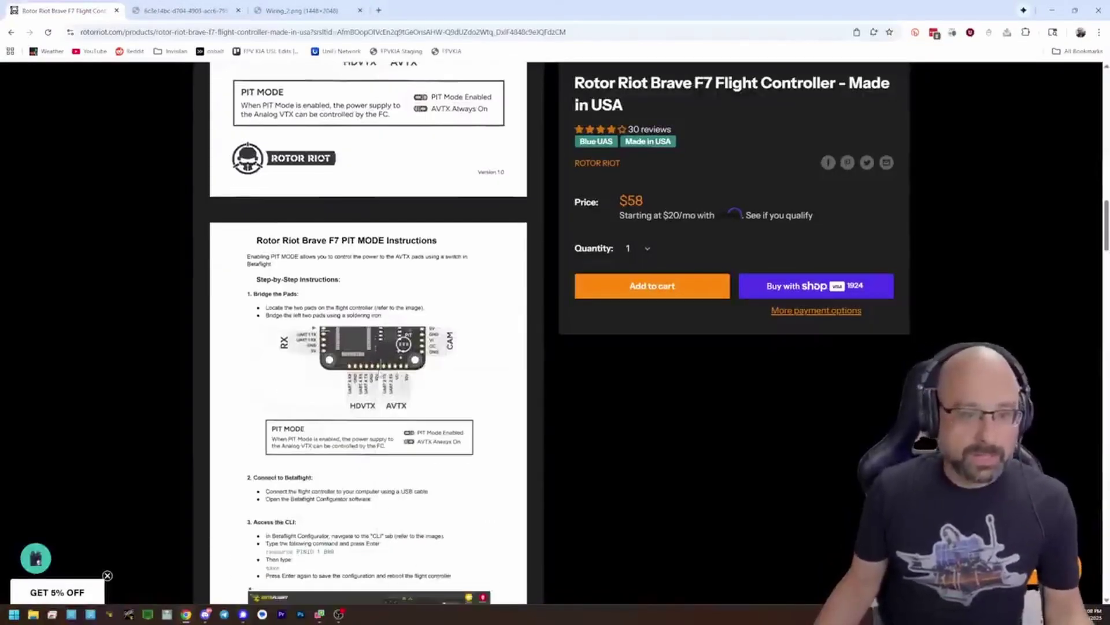
scroll(386, 367, down, 3)
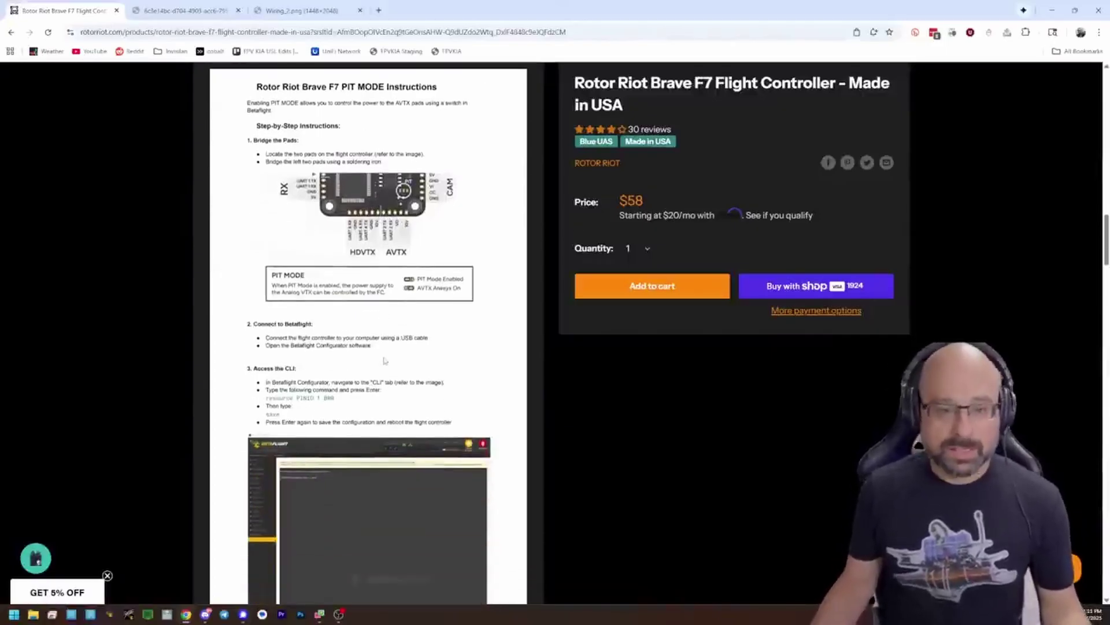
scroll(384, 361, down, 8)
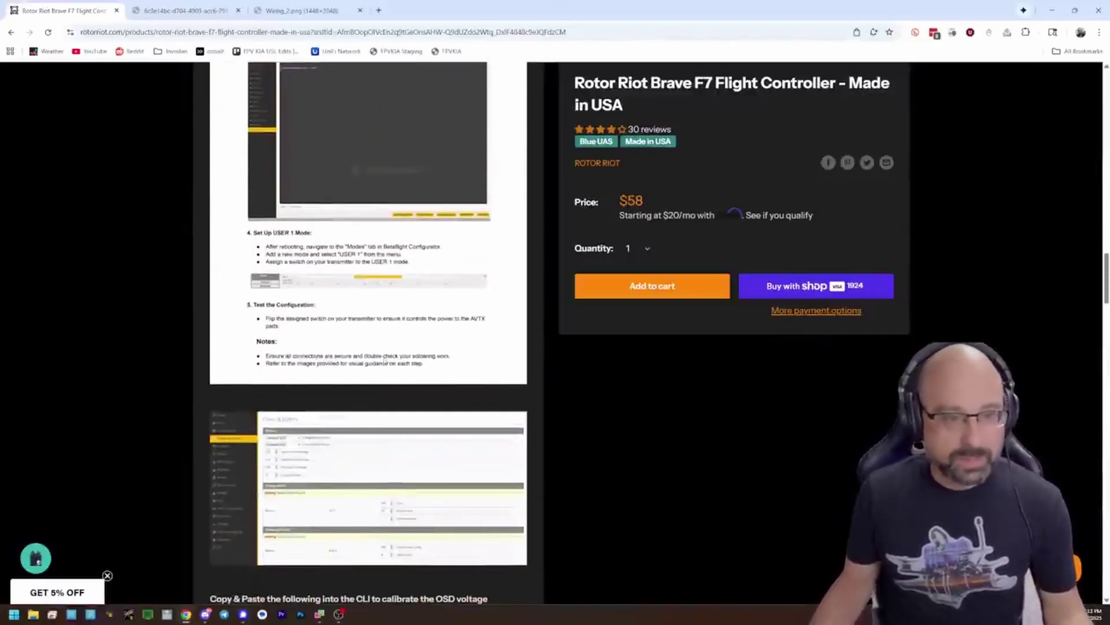
scroll(384, 360, down, 4)
scroll(384, 361, down, 3)
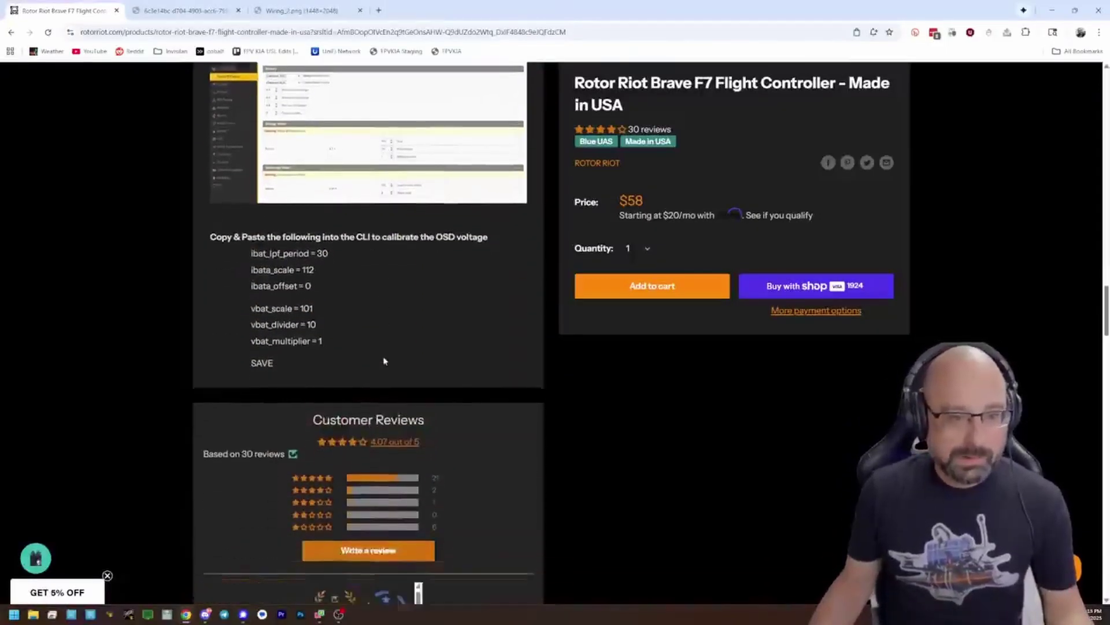
scroll(384, 358, up, 15)
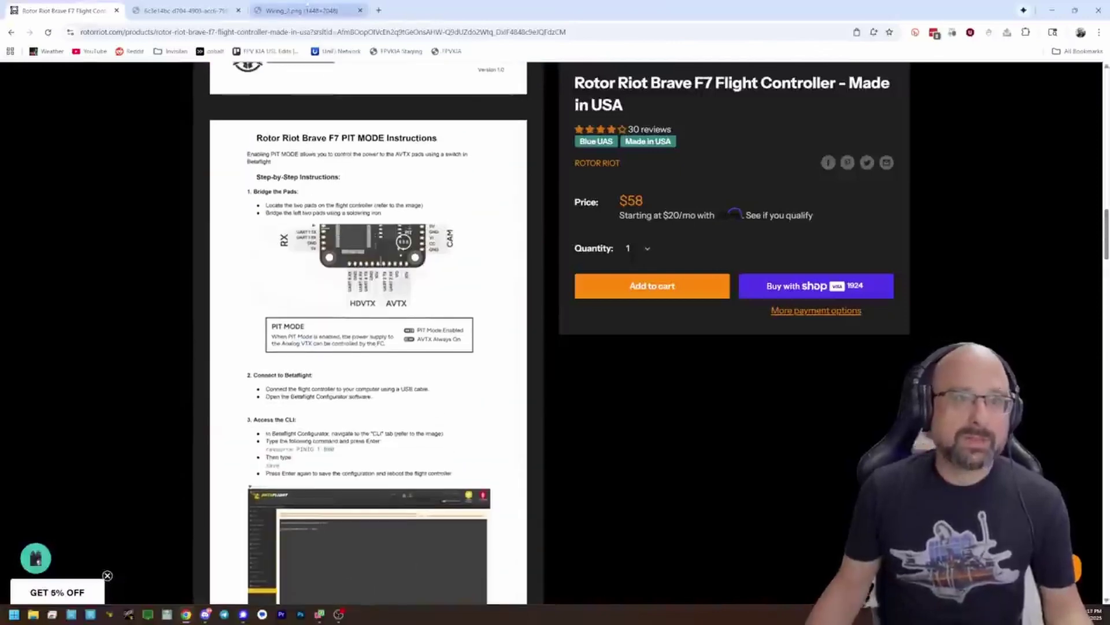
click(309, 10)
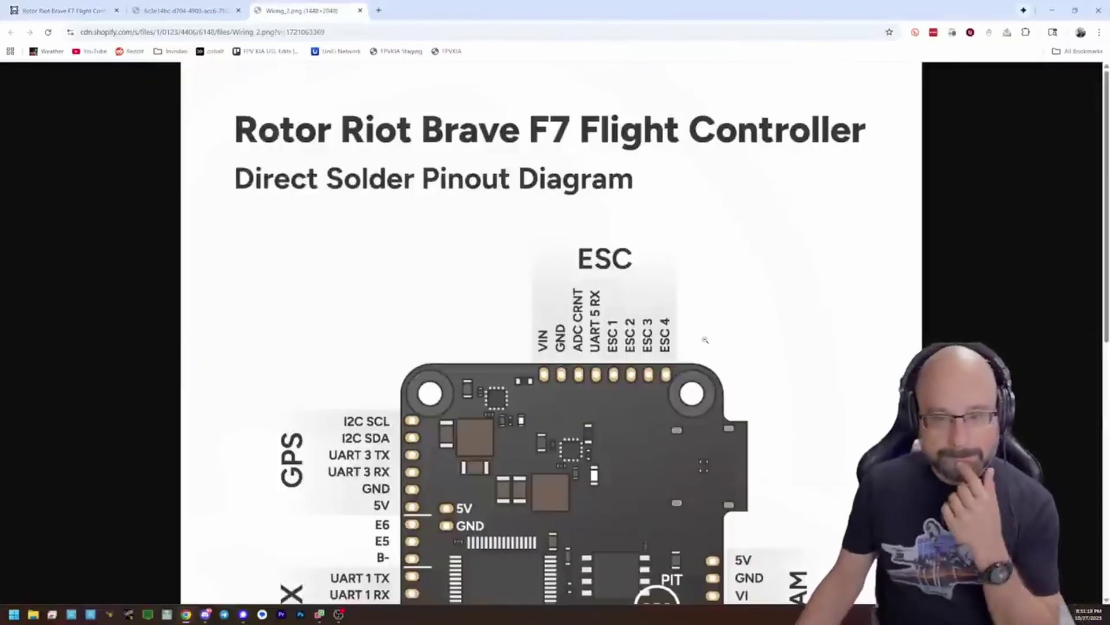
Scroll the direct solder diagram and compare it with the connector pinout diagram
scroll(705, 340, down, 2)
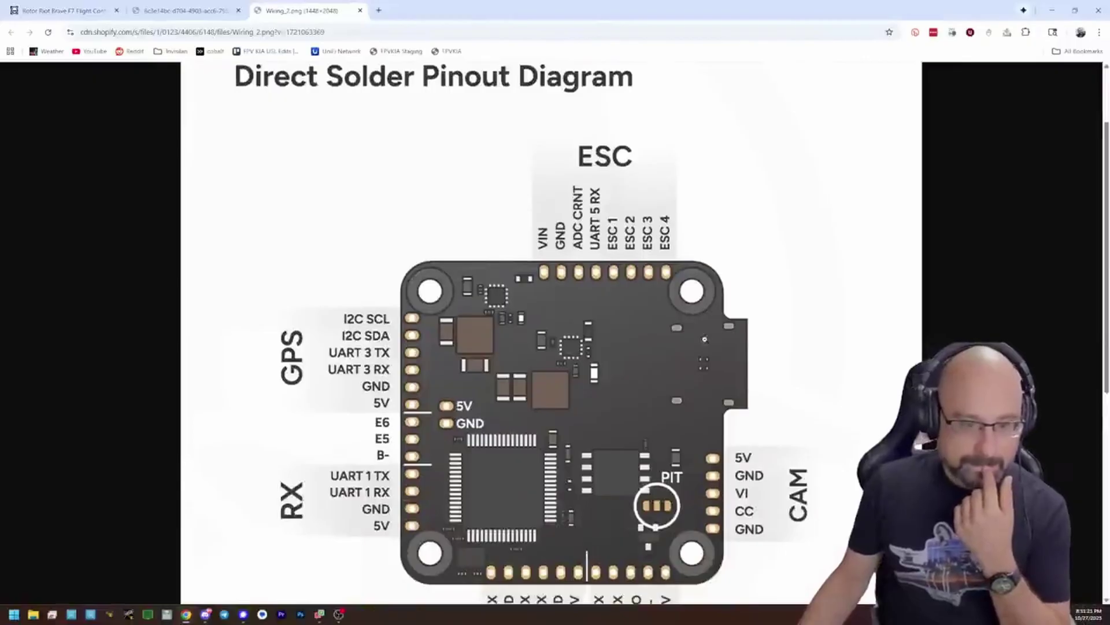
scroll(705, 340, down, 4)
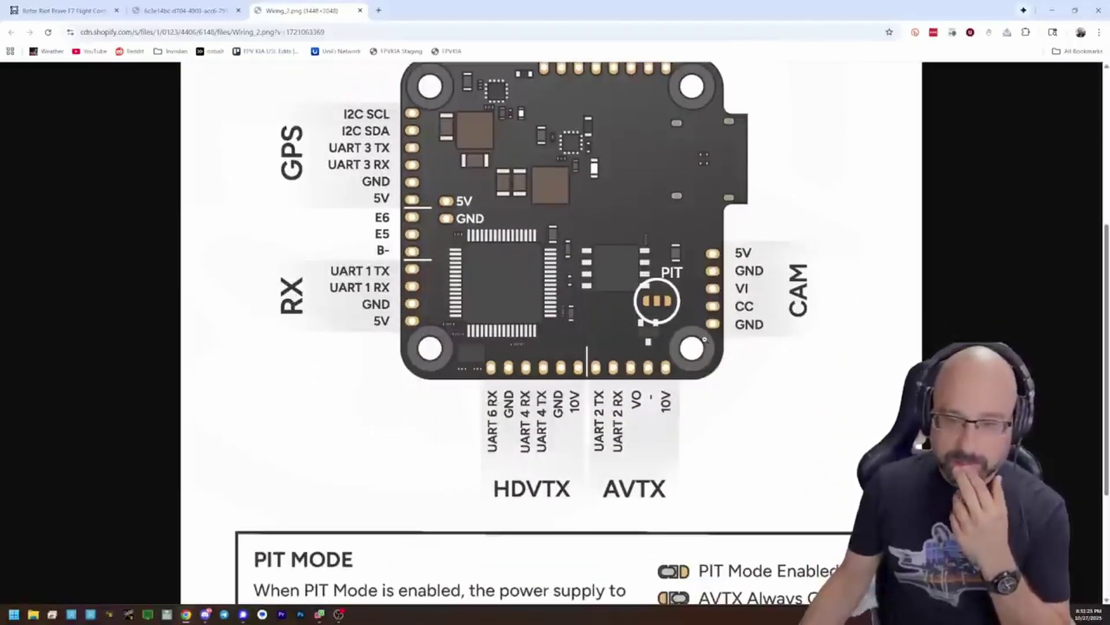
scroll(705, 340, up, 1)
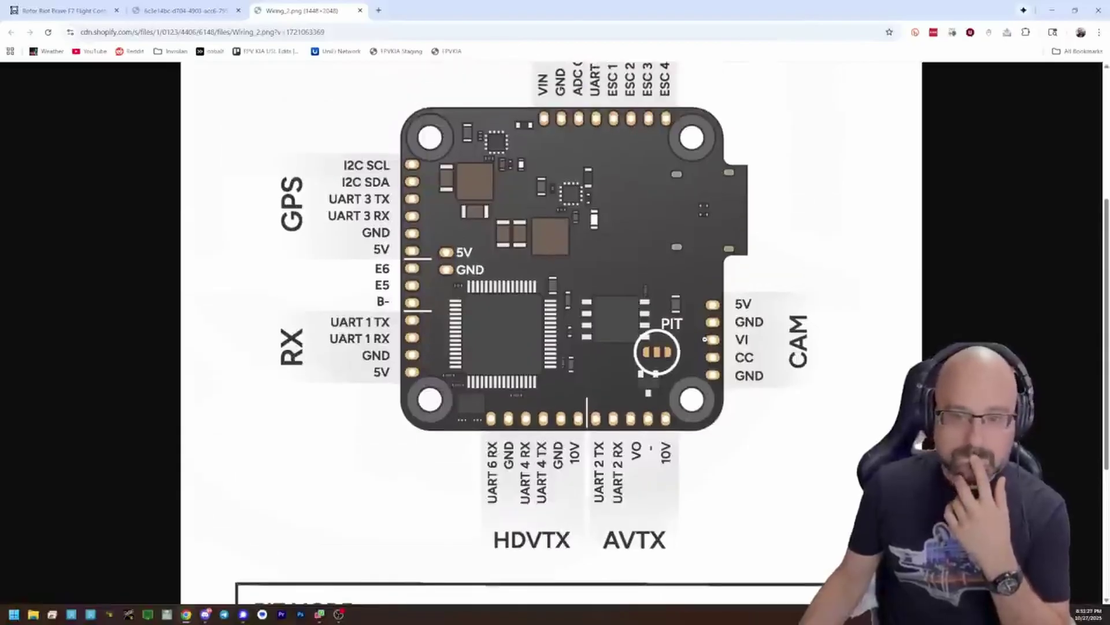
scroll(705, 341, up, 2)
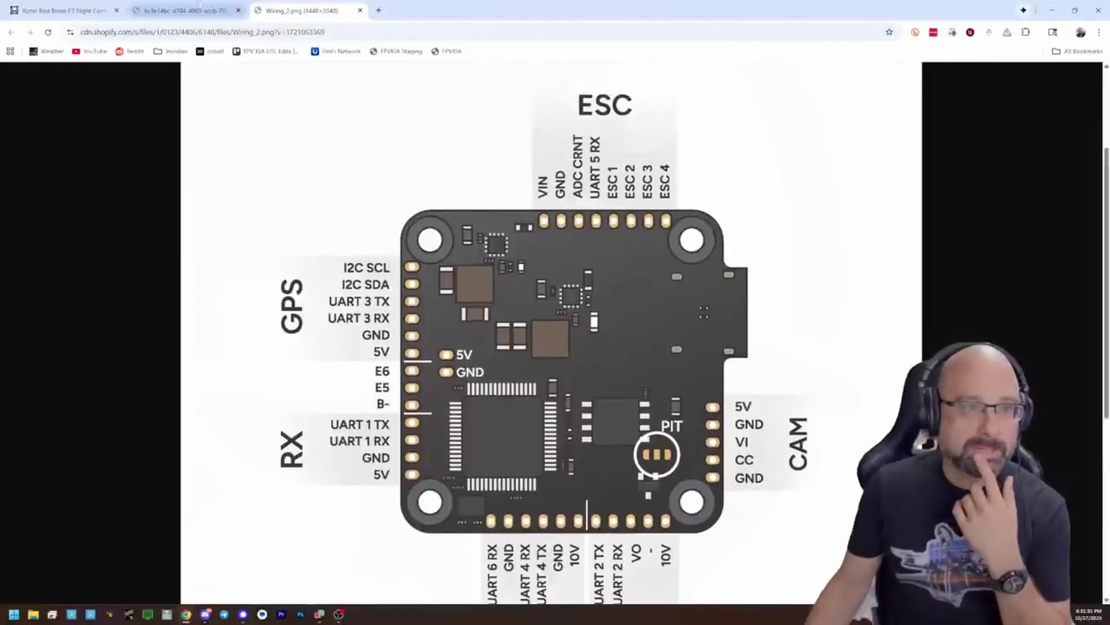
click(185, 10)
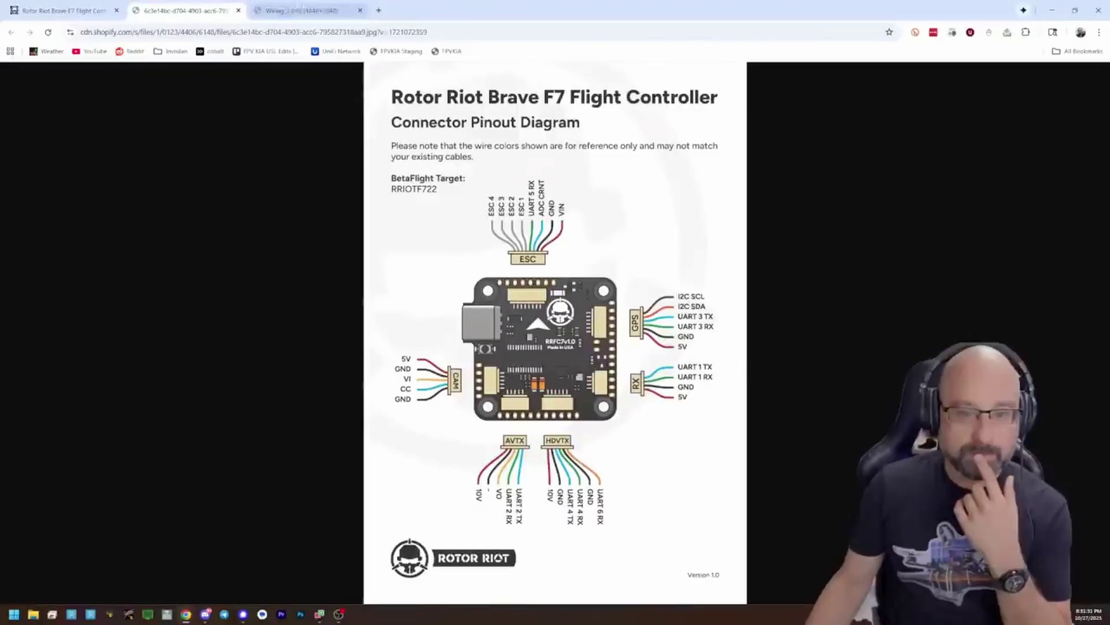
click(309, 8)
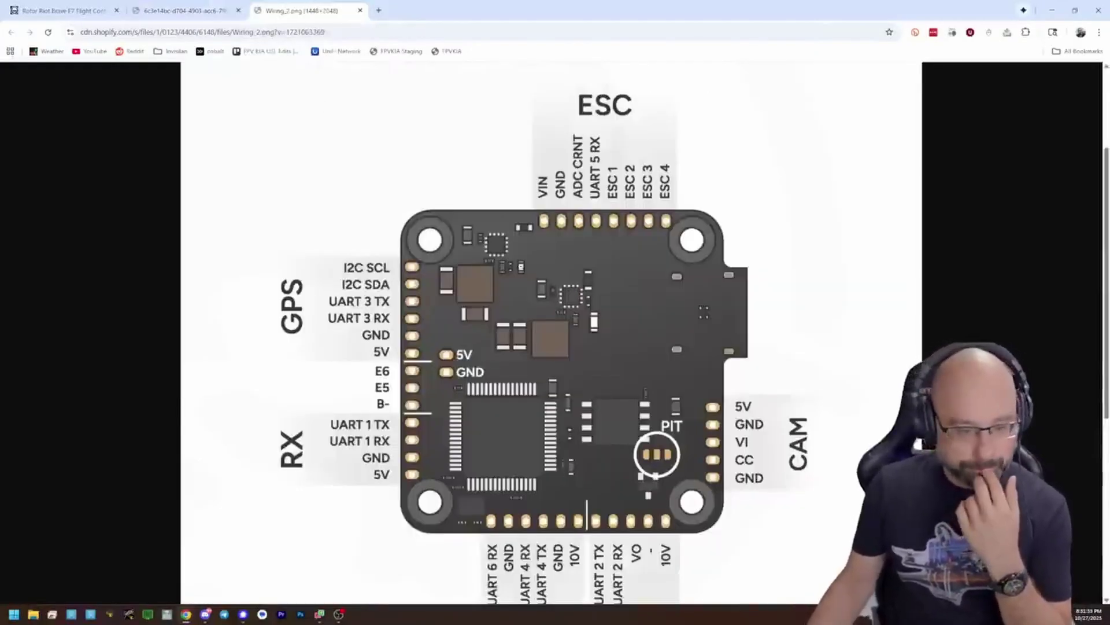
Fit the direct solder image to the window, recheck the connector pinout, then return to the product page
scroll(521, 267, down, 2)
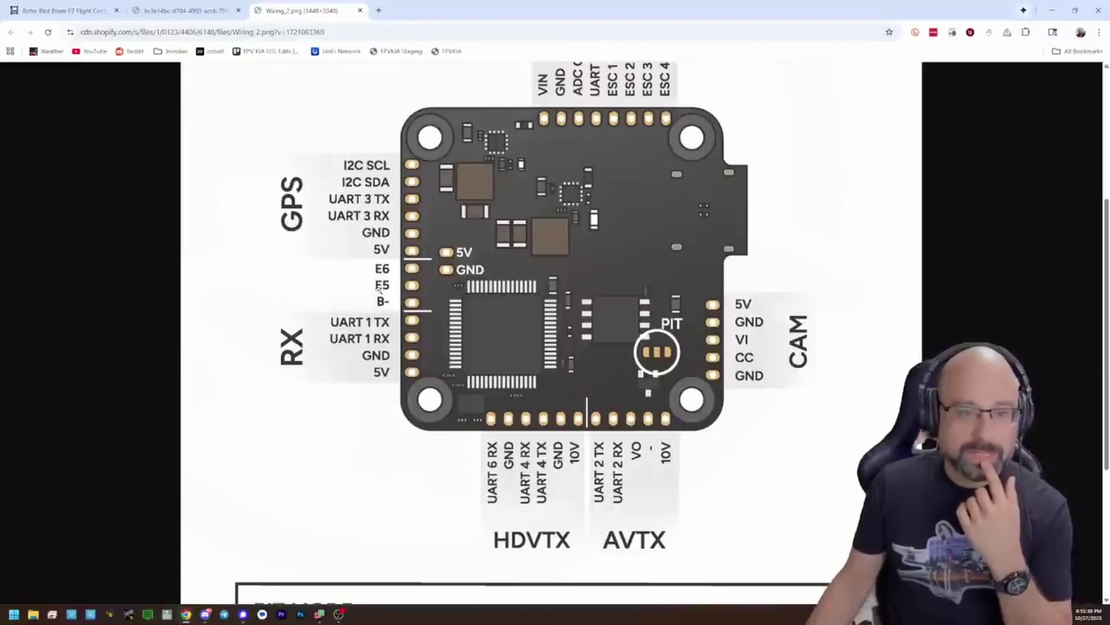
click(379, 287)
click(185, 10)
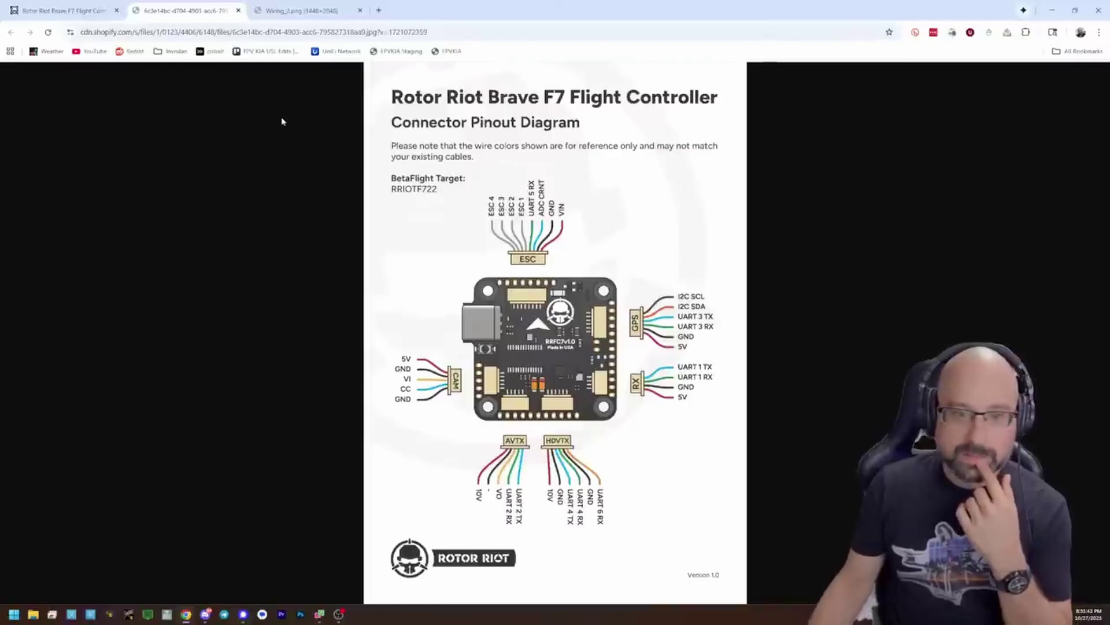
click(288, 12)
scroll(552, 333, down, 3)
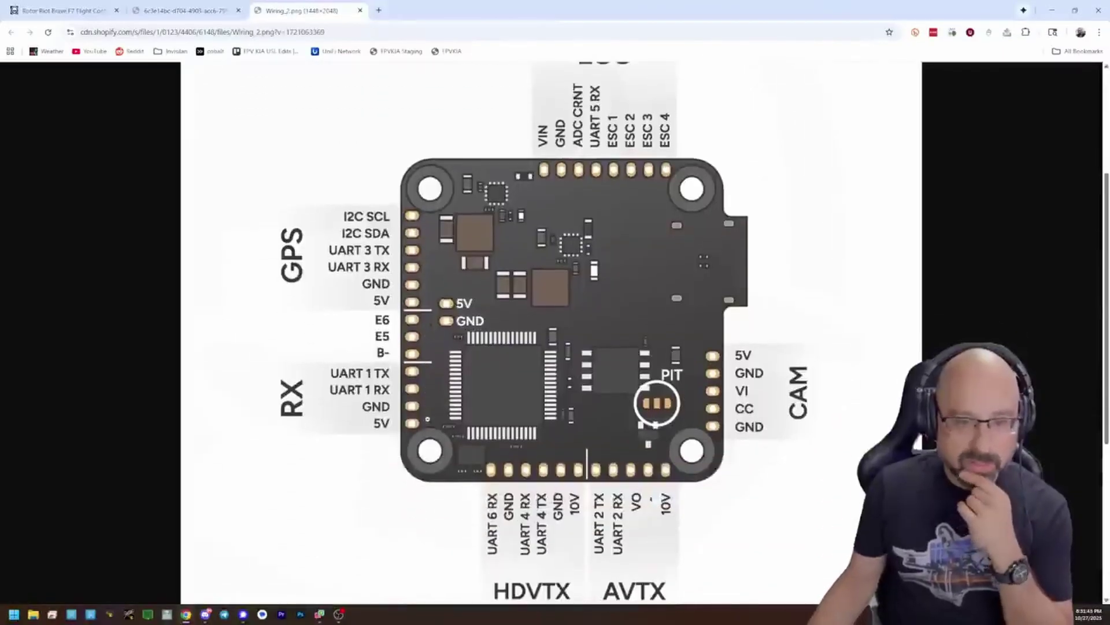
scroll(407, 386, down, 5)
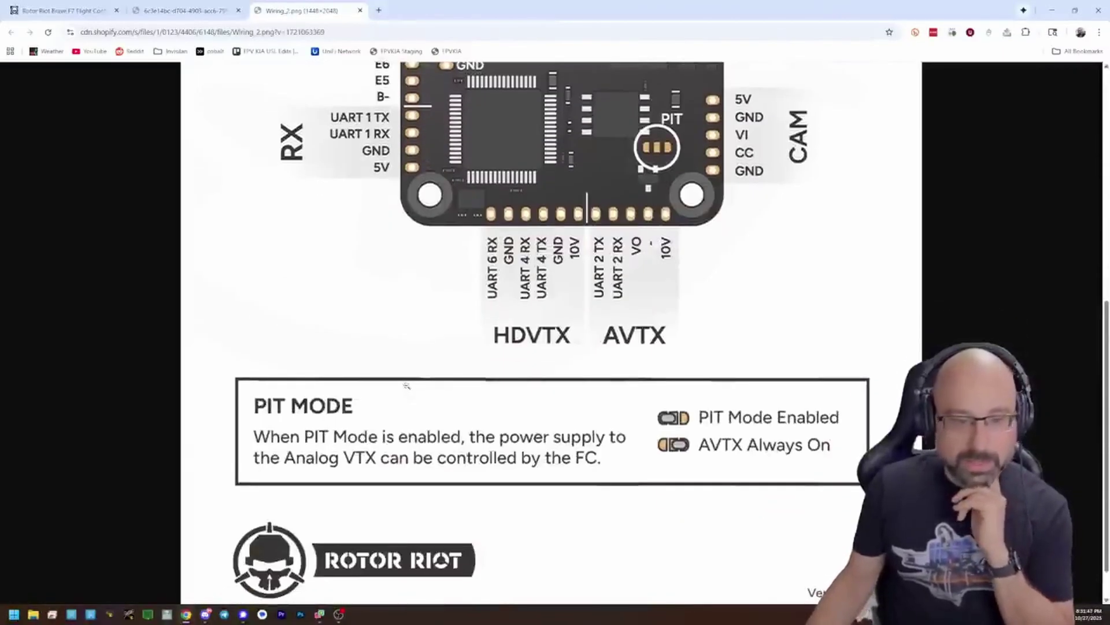
click(382, 362)
Reread the PIT MODE and CLI steps on the product page, then show the connector pinout diagram
key(ctrl+1)
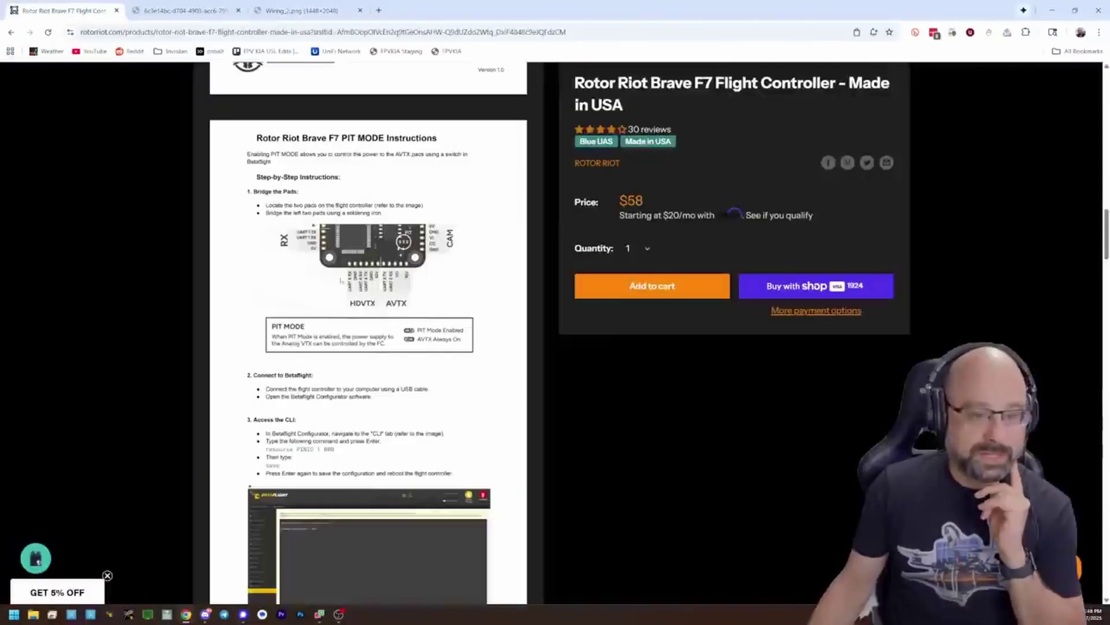
scroll(374, 318, down, 1)
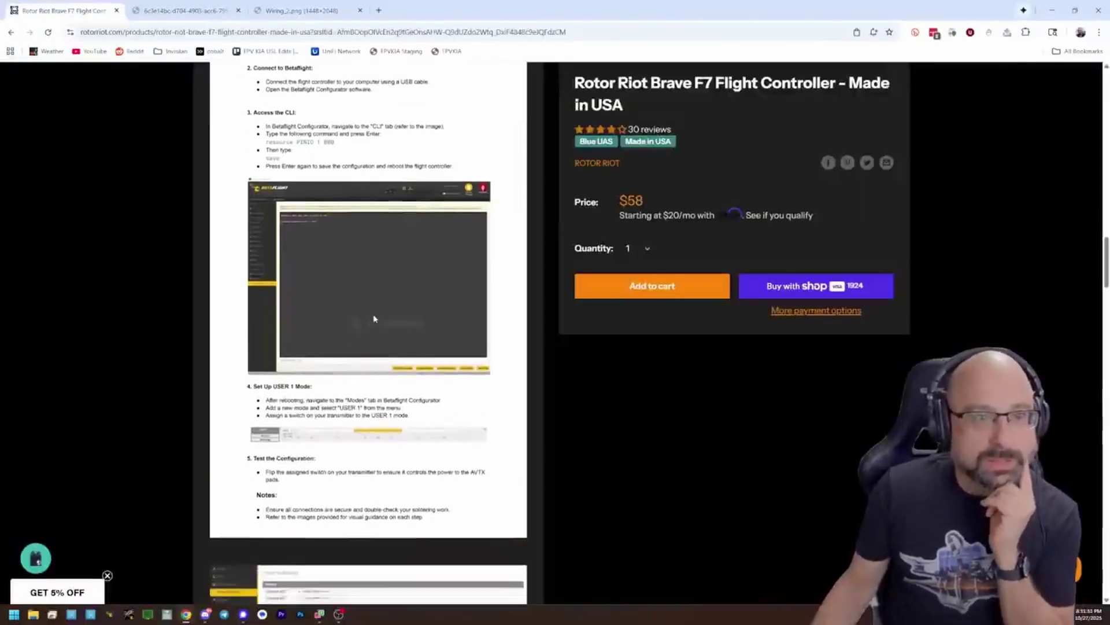
scroll(374, 318, up, 1)
scroll(374, 318, up, 3)
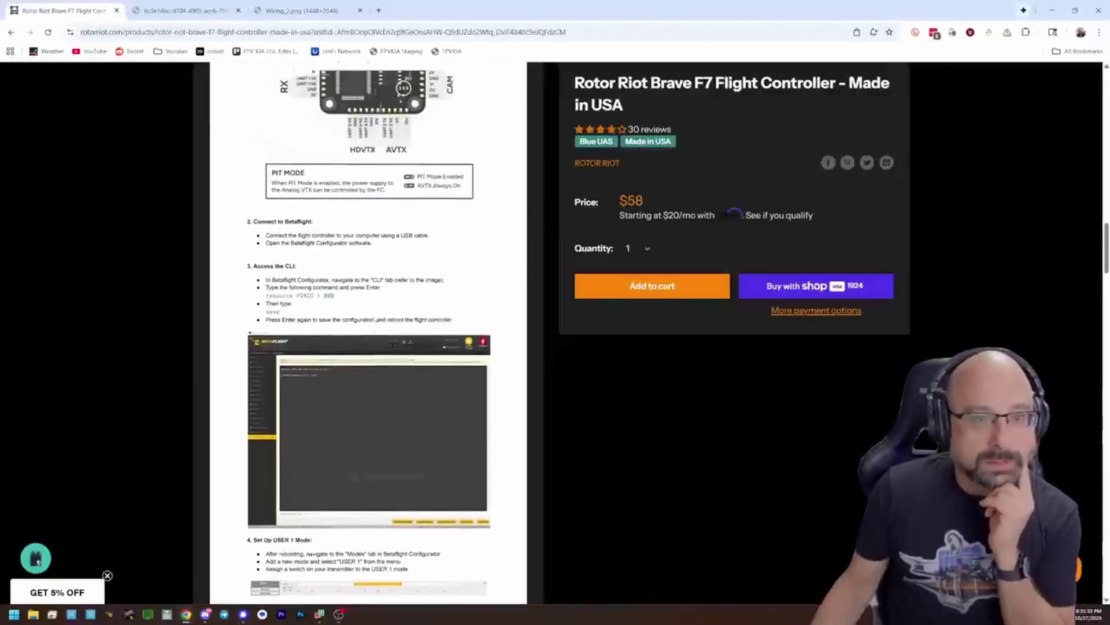
scroll(374, 318, down, 8)
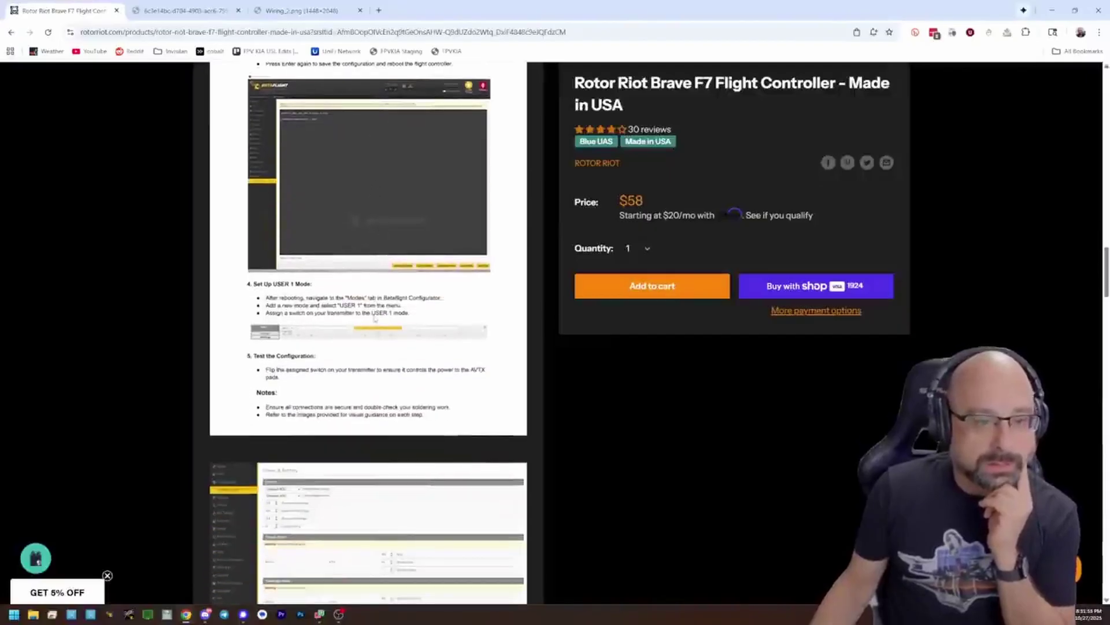
scroll(373, 318, down, 1)
scroll(374, 318, down, 8)
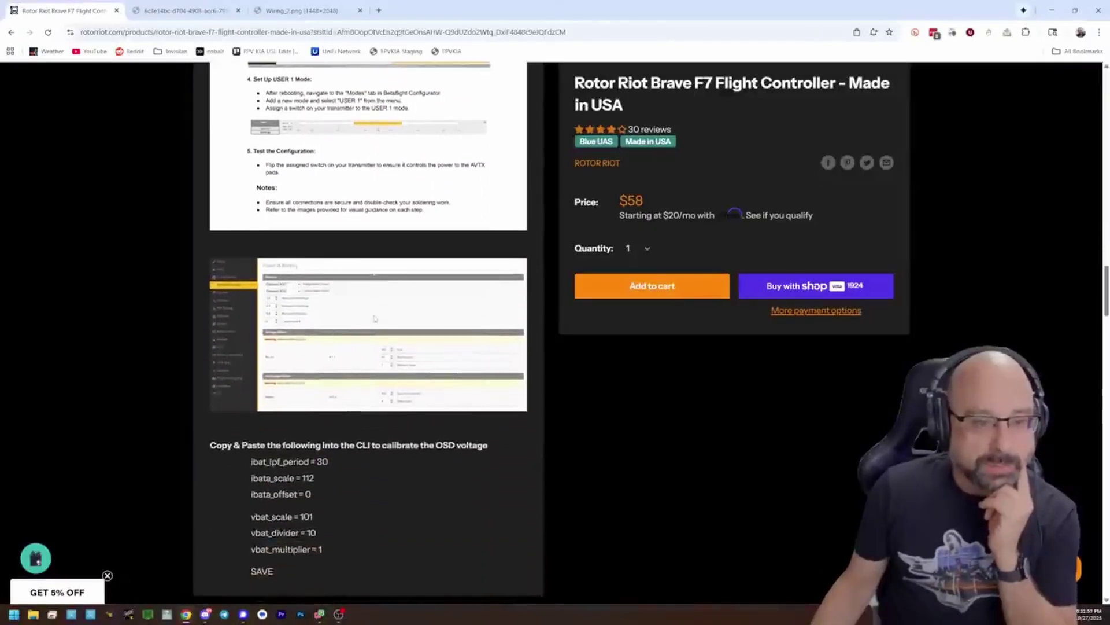
scroll(374, 319, up, 17)
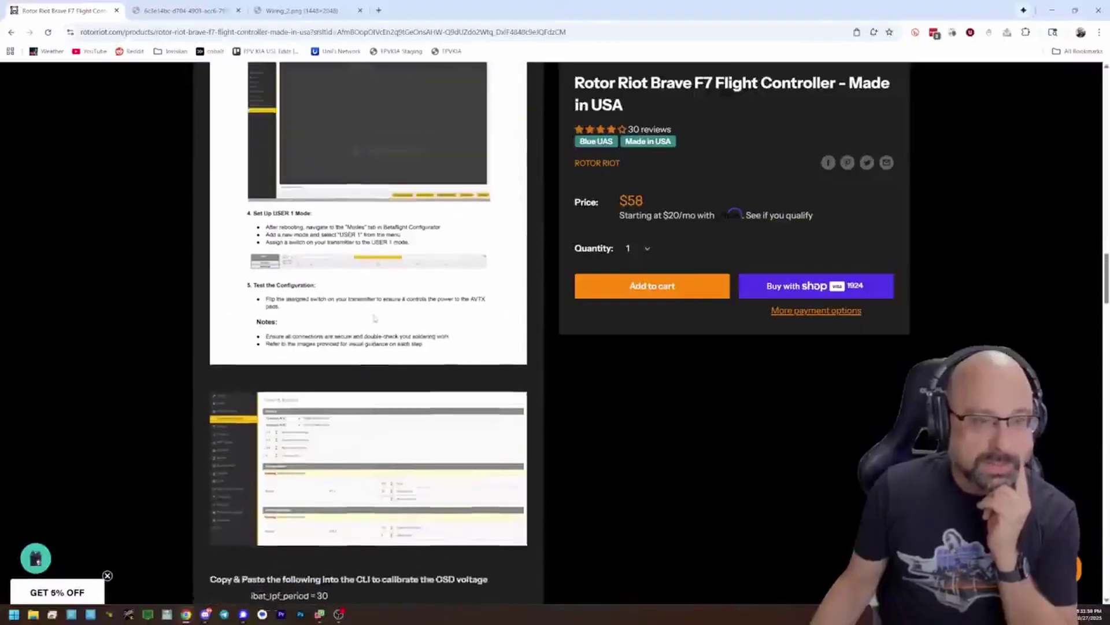
scroll(373, 318, up, 7)
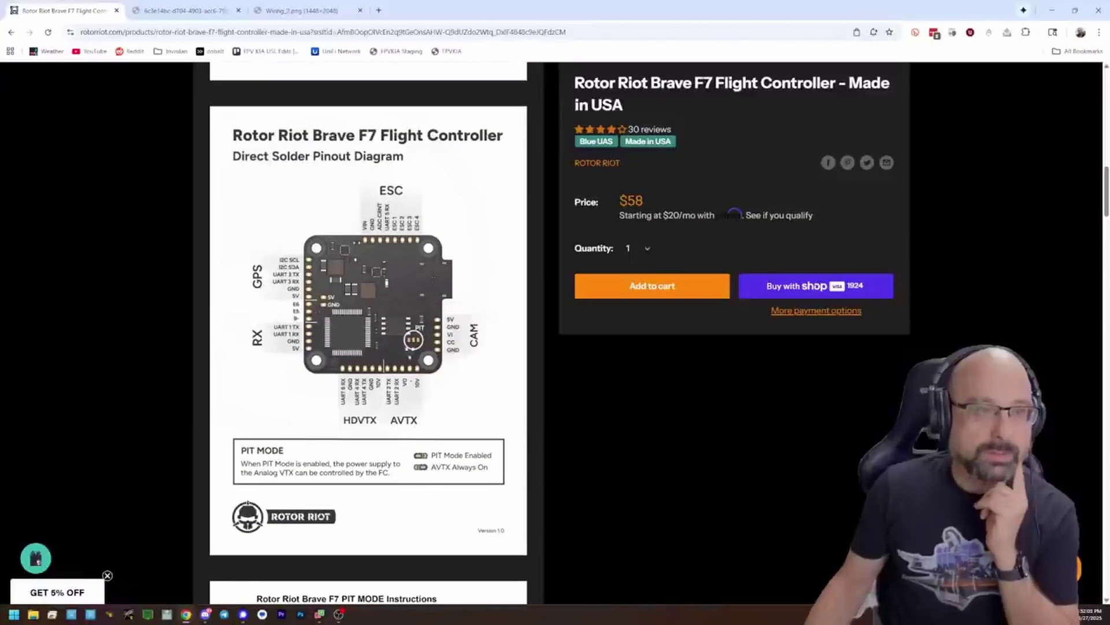
mouse_move(173, 7)
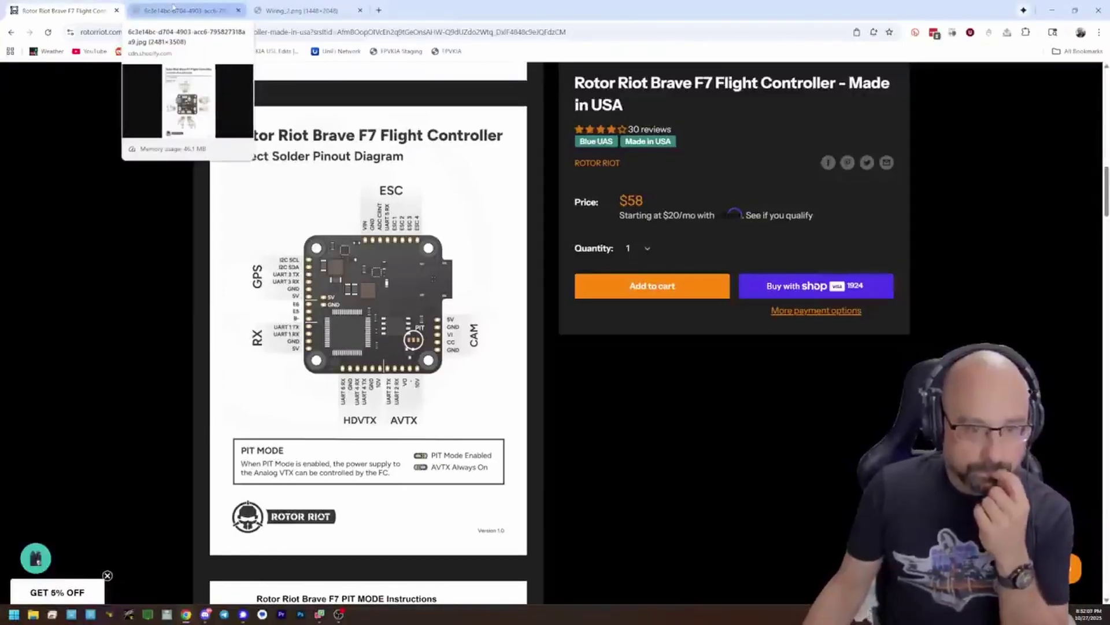
click(173, 7)
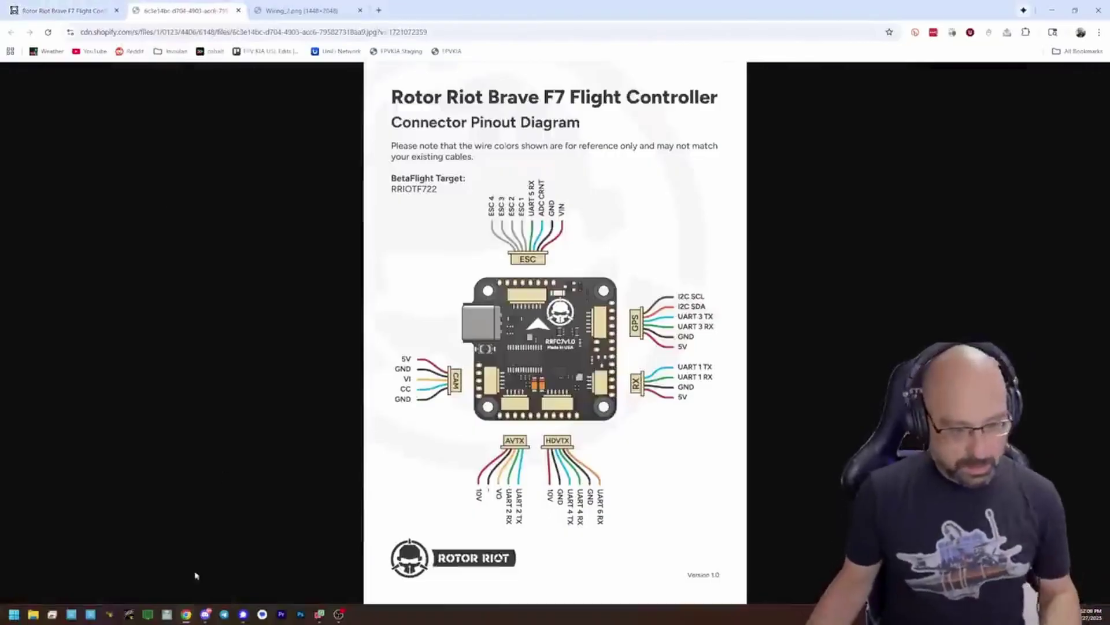
Connect Betaflight to the flight controller's serial port, dismiss the version and calibration warnings, and enter the CLI
click(109, 615)
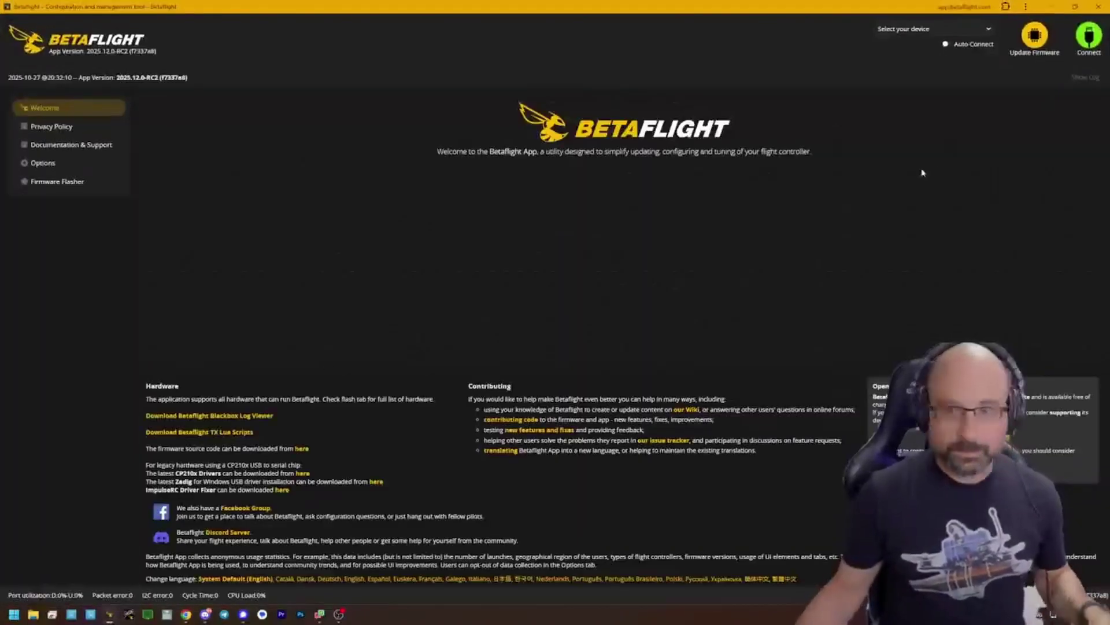
click(935, 28)
click(937, 49)
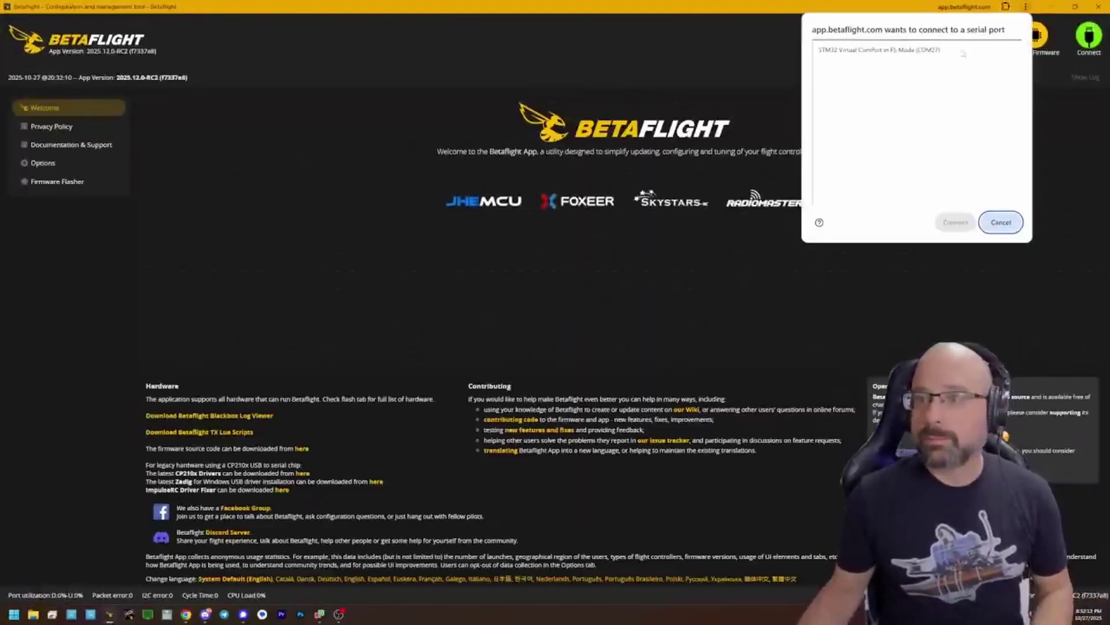
click(955, 222)
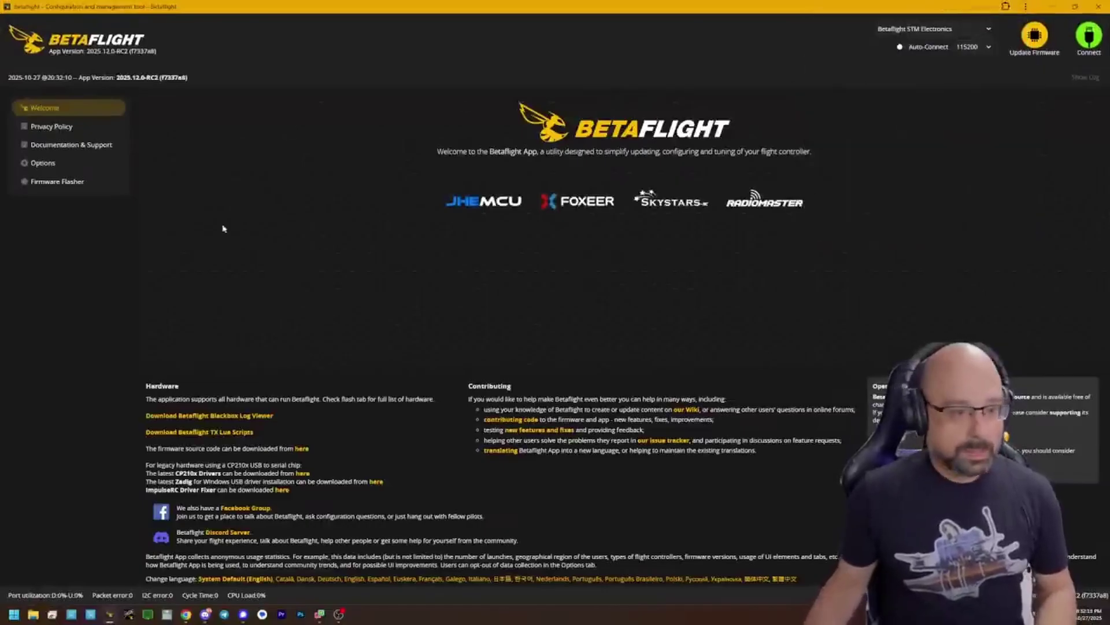
click(1102, 37)
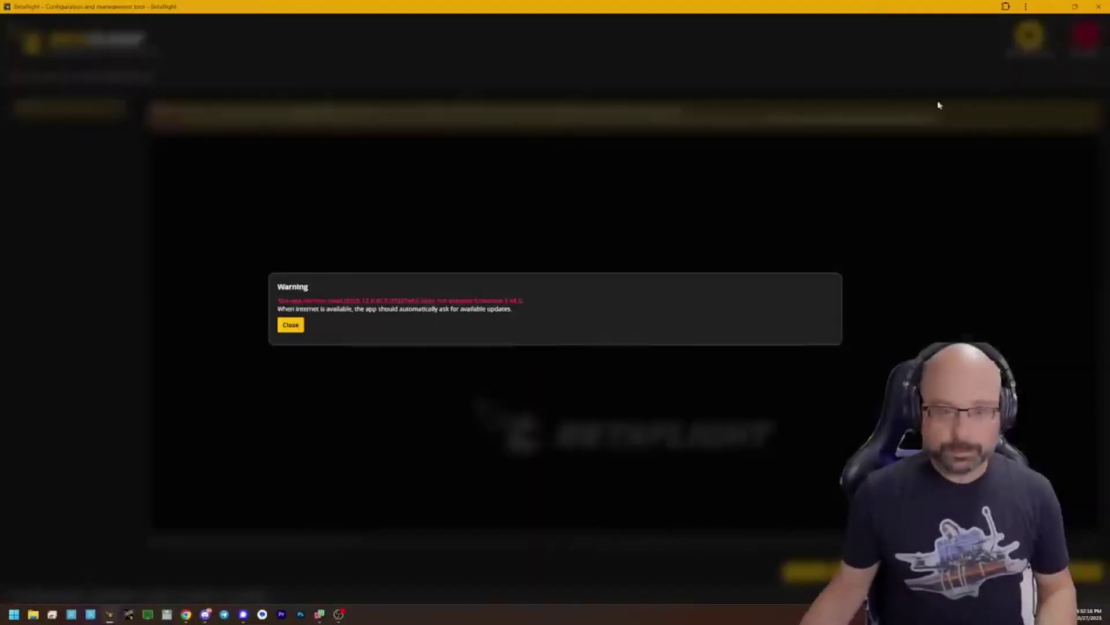
click(291, 326)
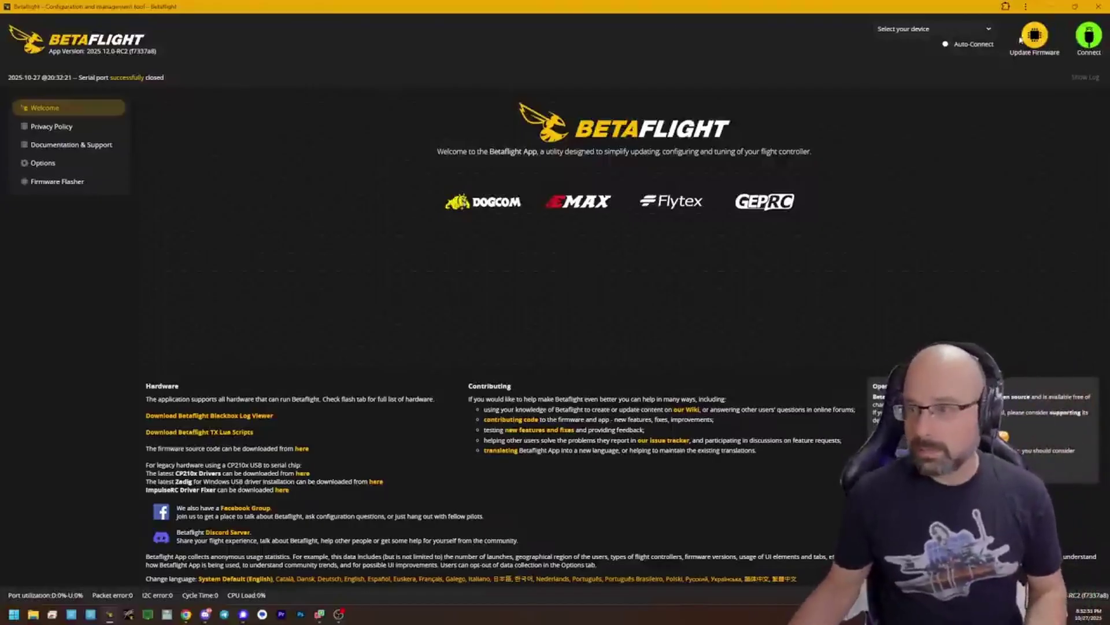
click(1087, 35)
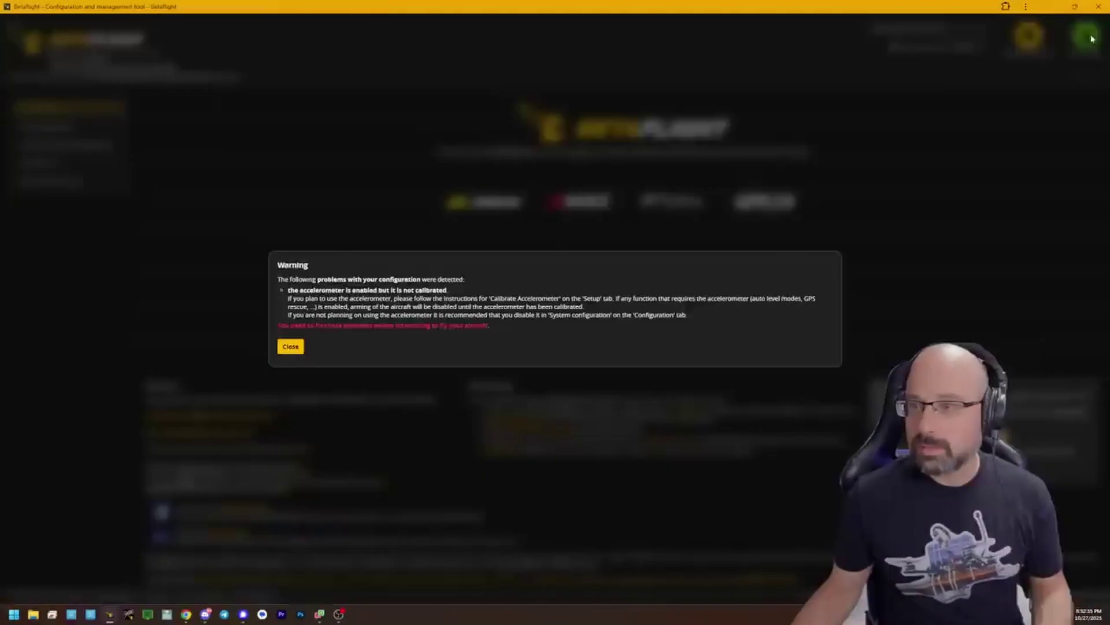
click(295, 346)
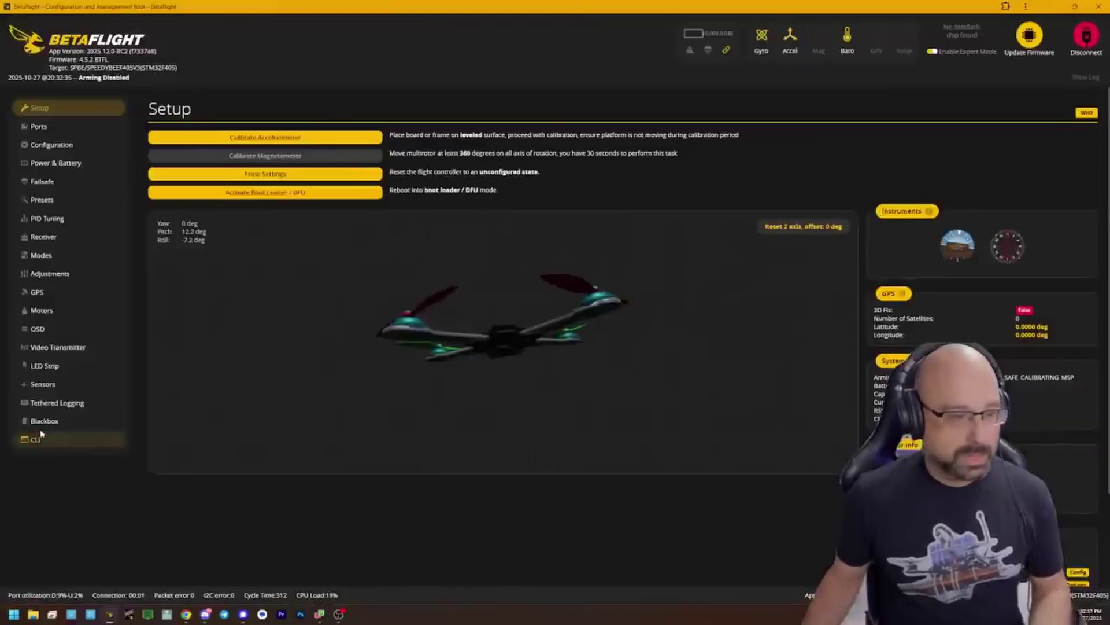
click(45, 440)
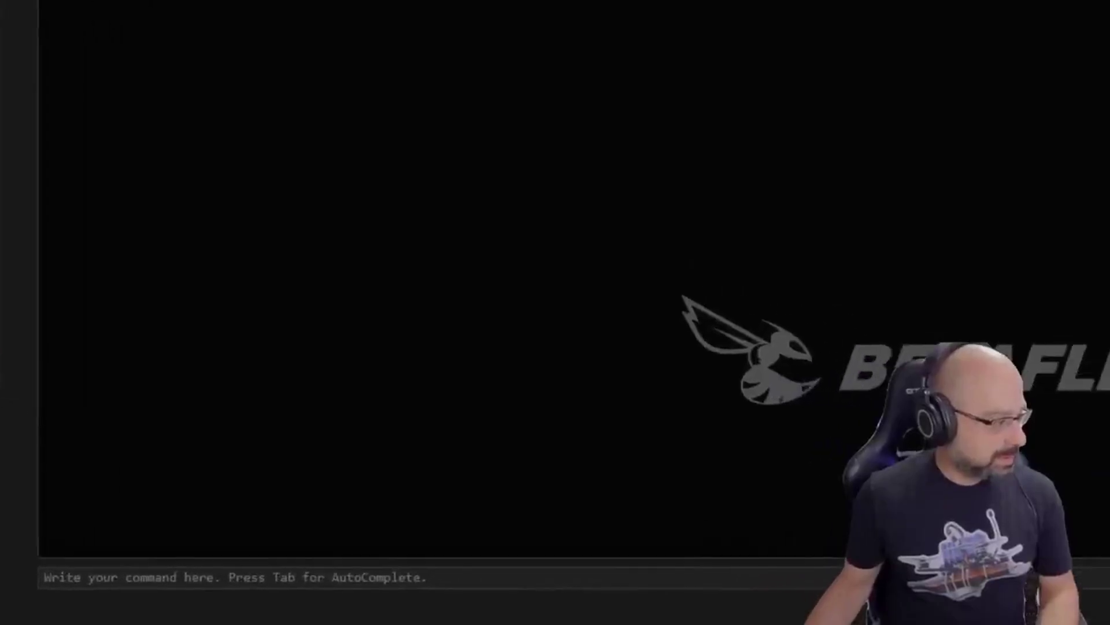
Run 'resource' in the CLI and pick out MOTOR 6's pin B01 in the output
text(desour)
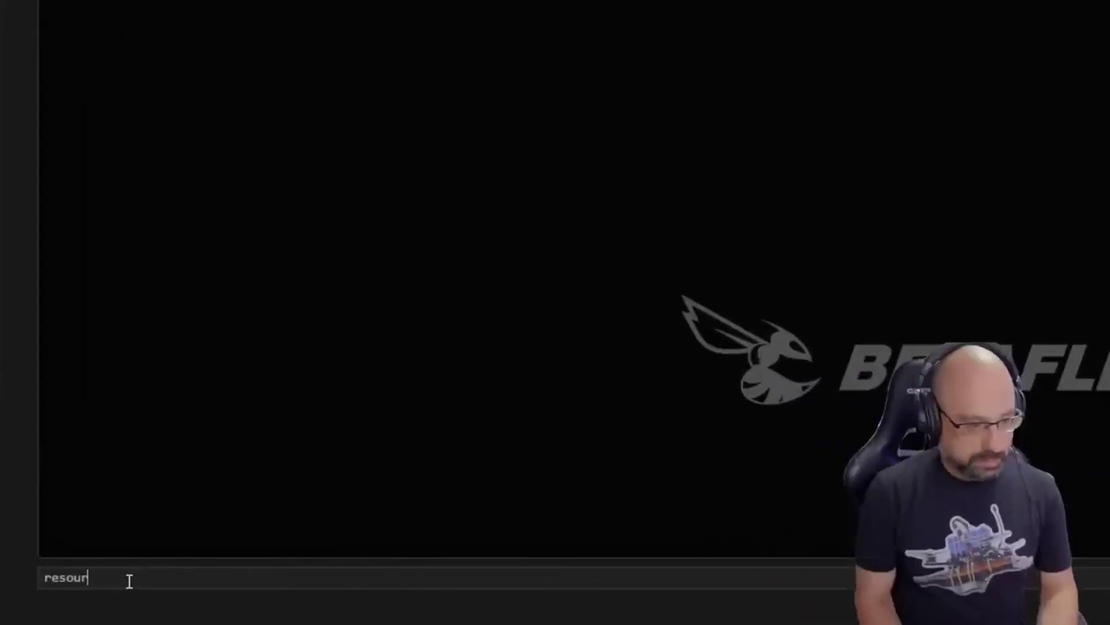
text(ce)
key(Return)
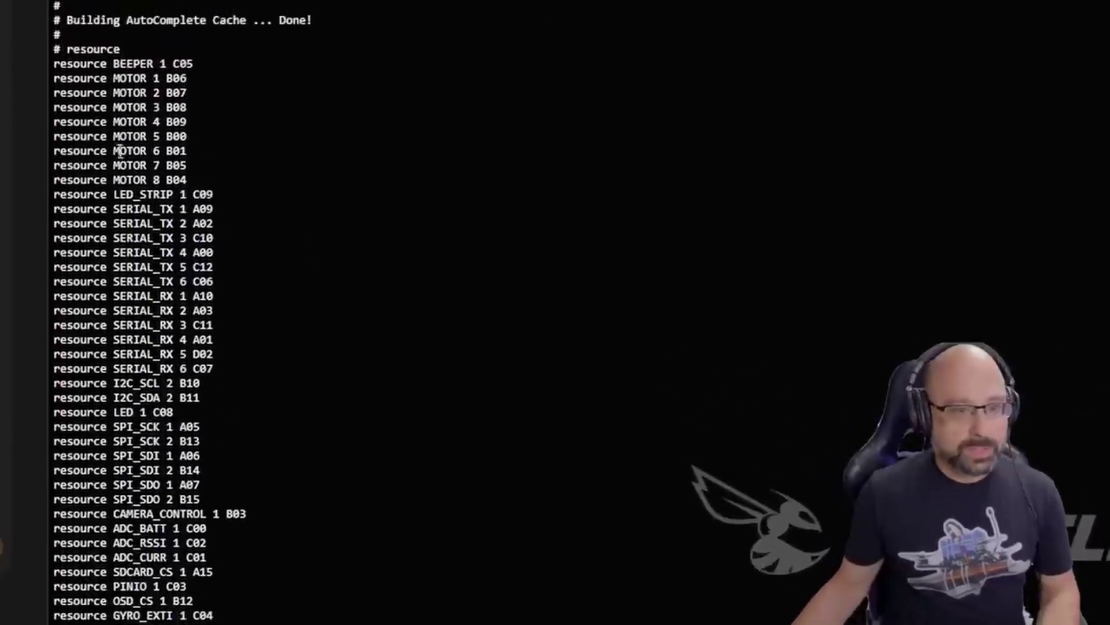
drag(76, 150, 219, 154)
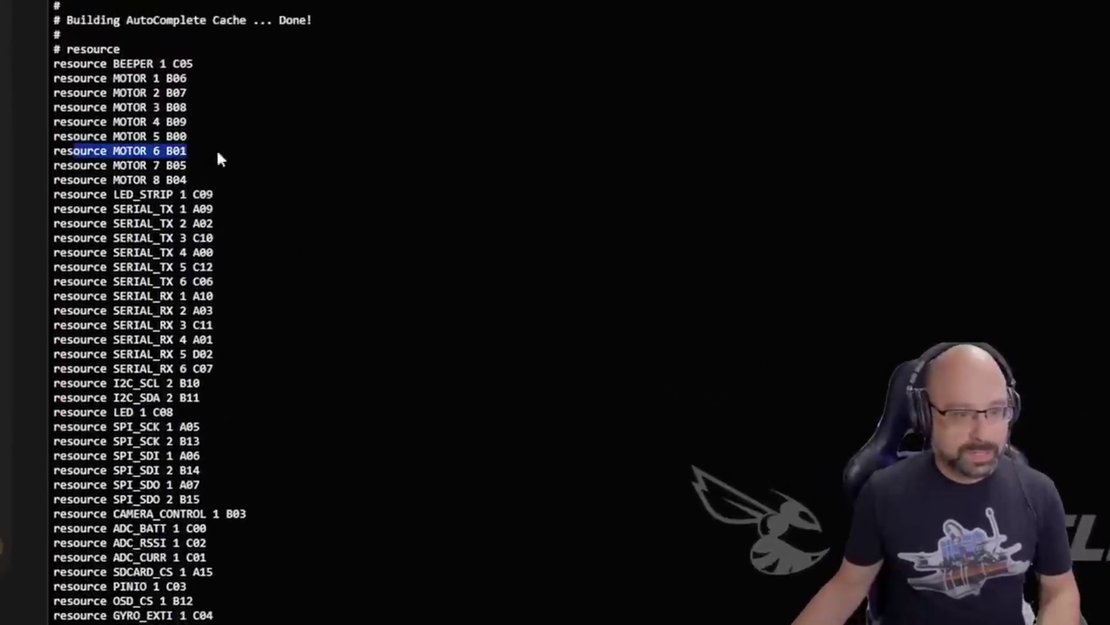
double_click(176, 151)
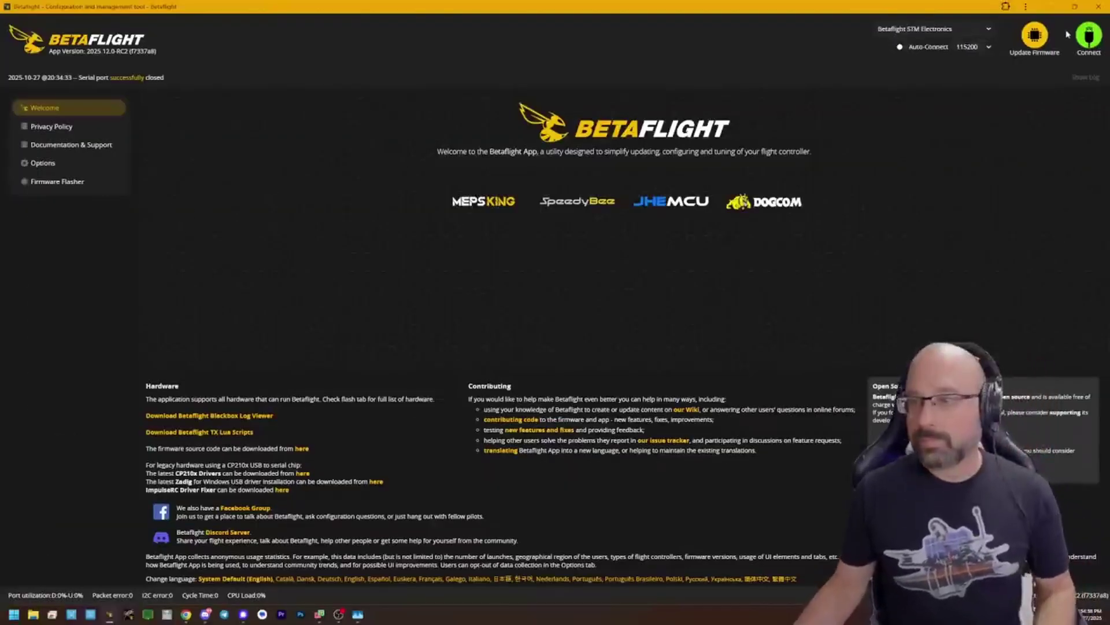
Reconnect, choose the HEX + mixer on the Motors page, then disconnect and dismiss the calibration warning
click(1089, 37)
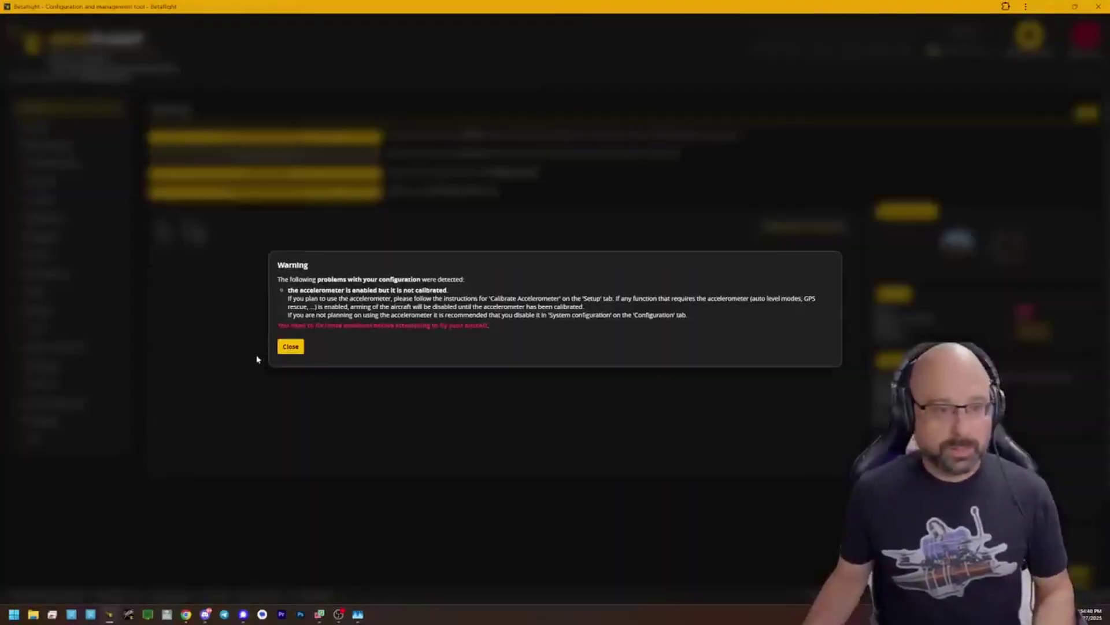
click(283, 347)
click(42, 310)
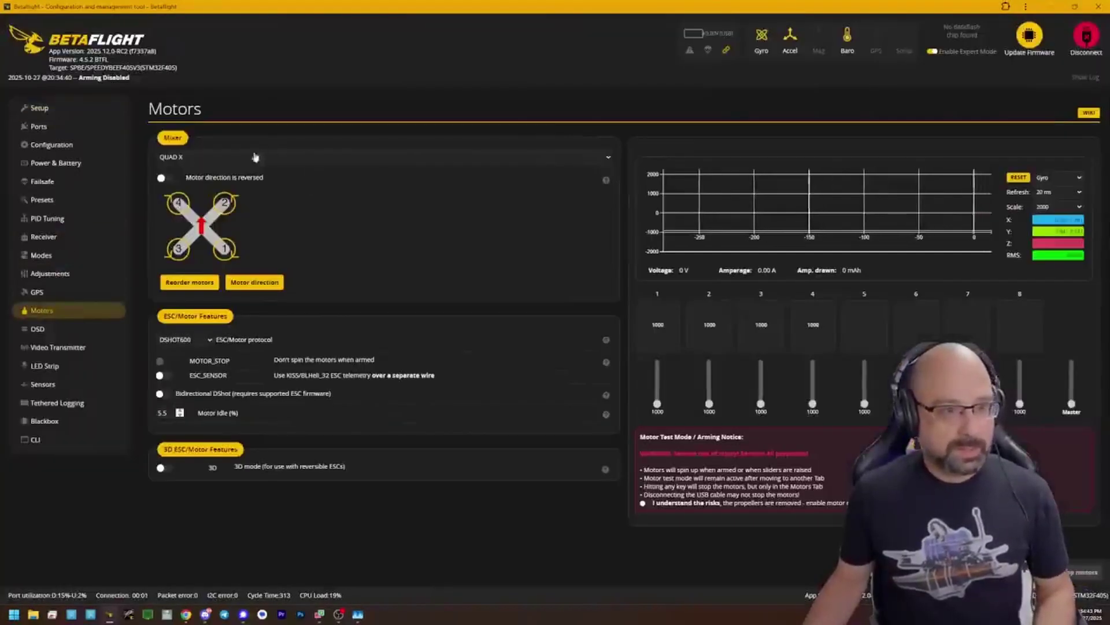
click(322, 157)
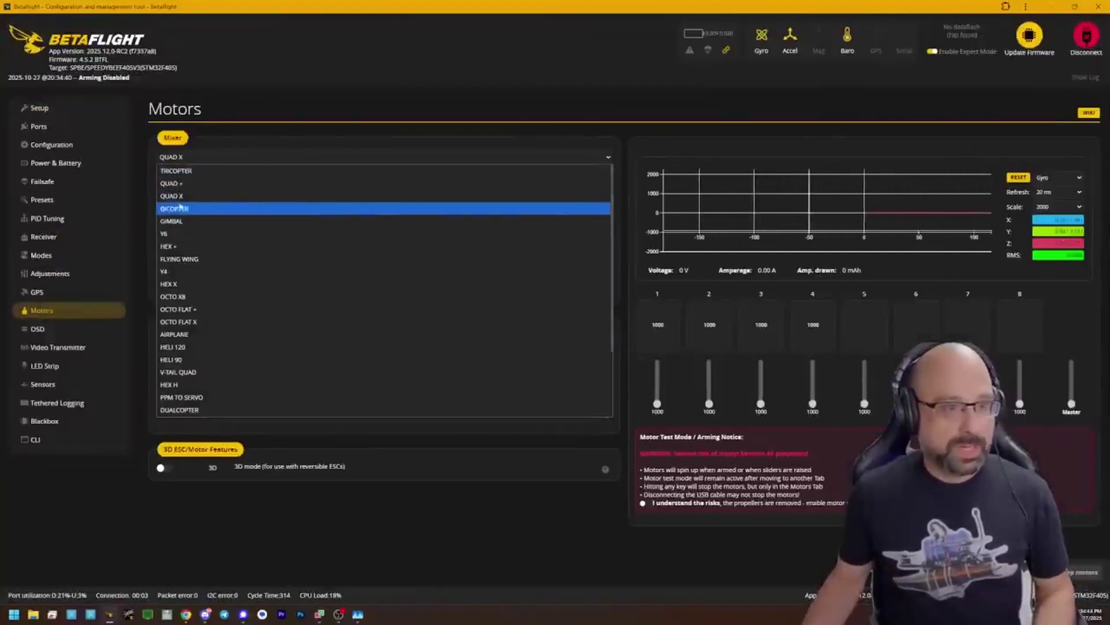
click(168, 246)
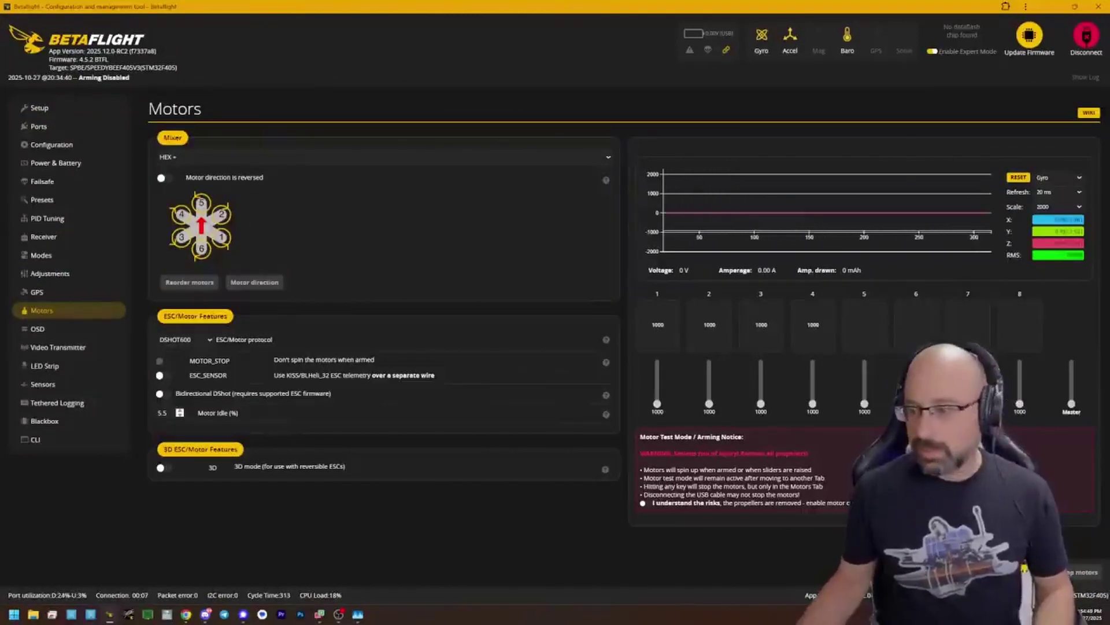
click(1074, 33)
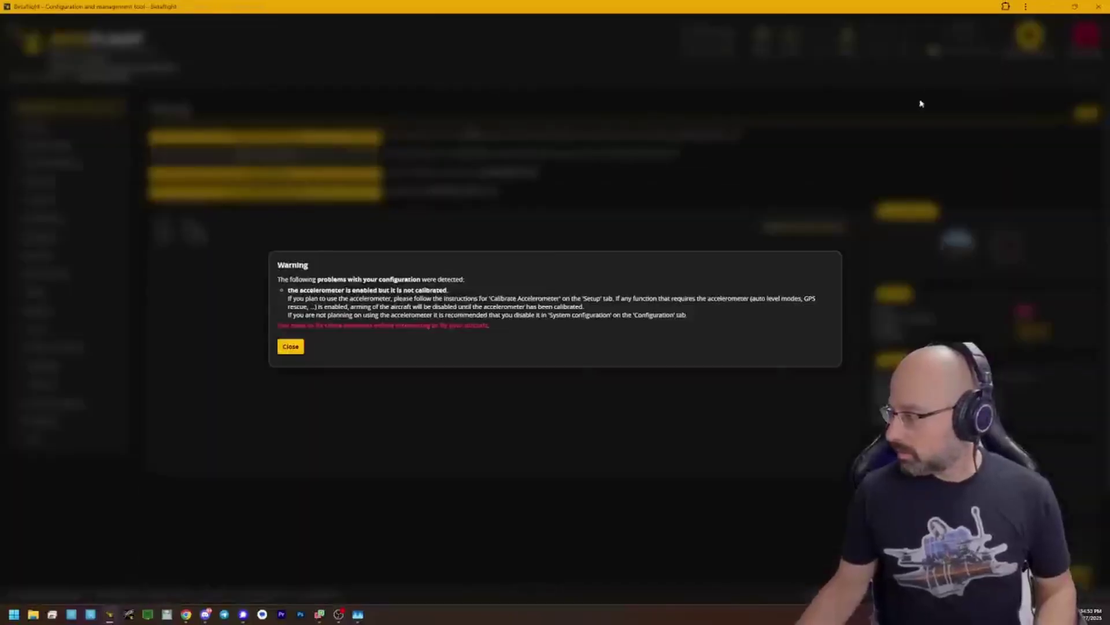
click(291, 347)
In the CLI, run 'resource' and review the motor pin entries
click(55, 440)
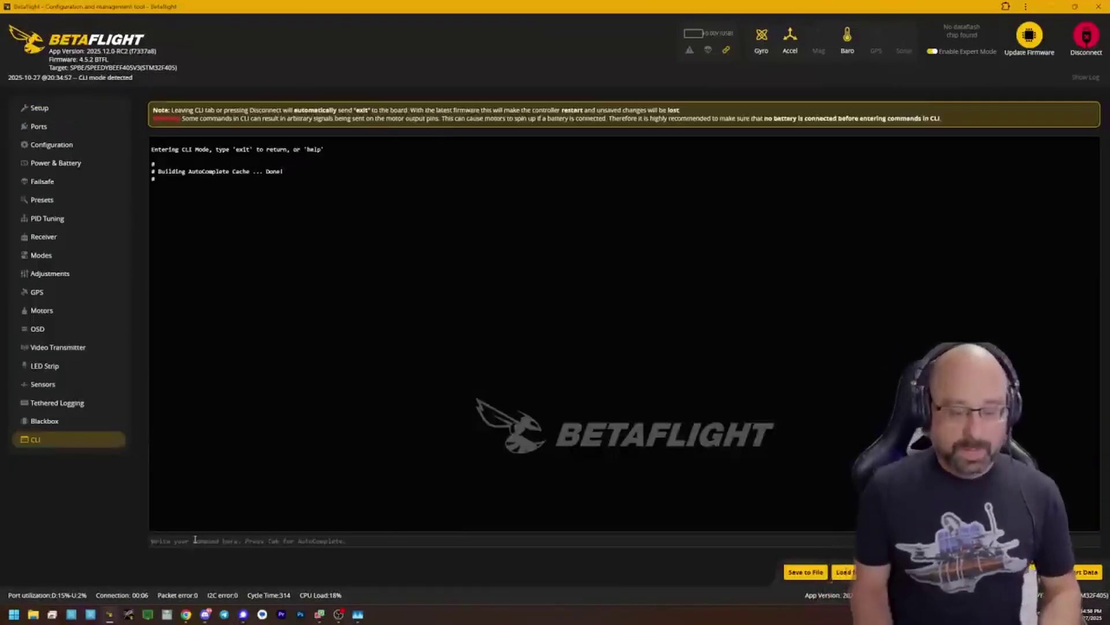
text(resource)
key(Return)
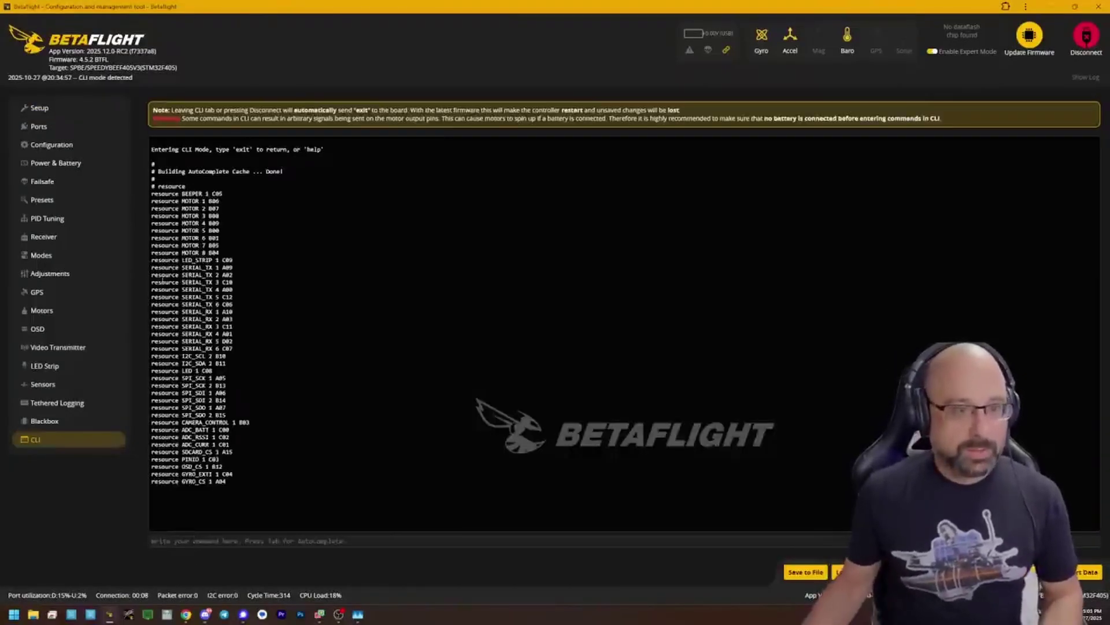
drag(167, 230, 210, 224)
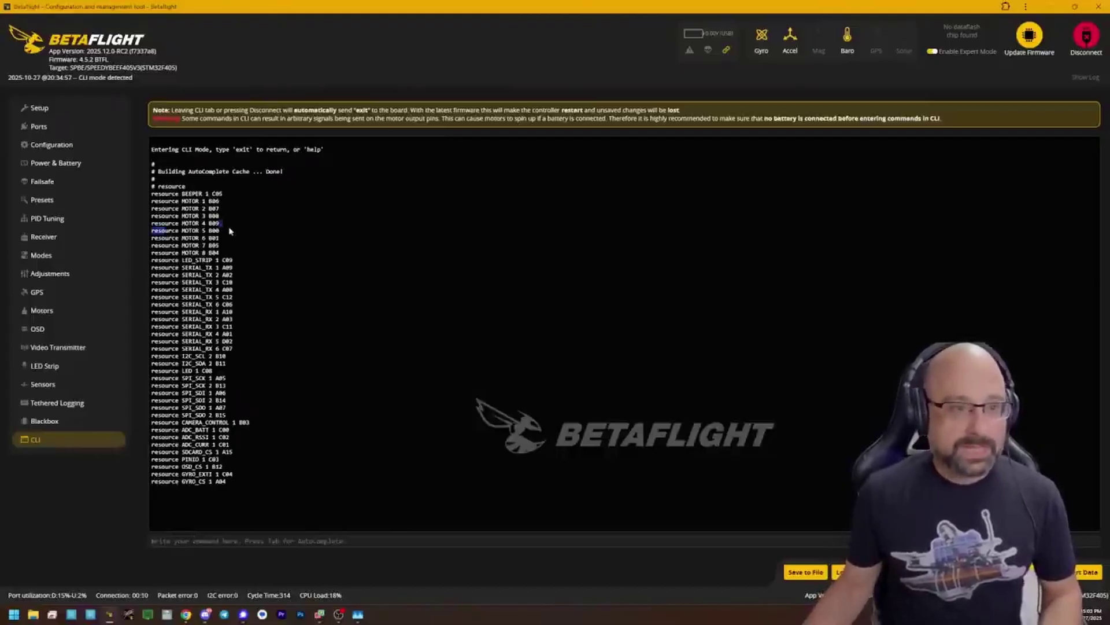
click(228, 236)
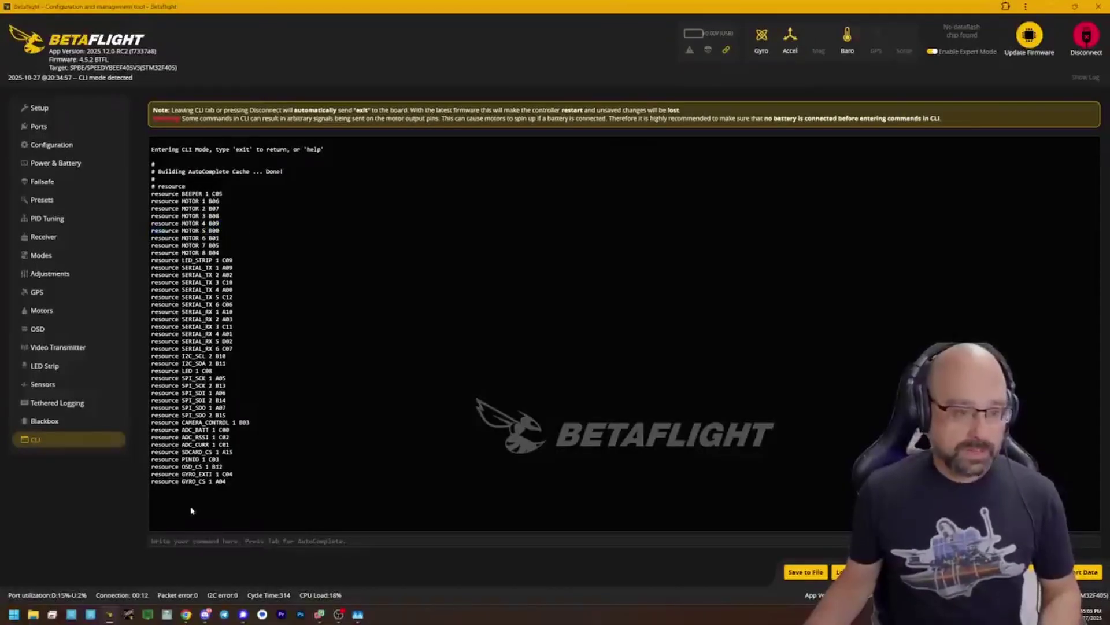
Run 'resource LED_STRIP b08', then 'exit' to save and disconnect
text(resource led_strip)
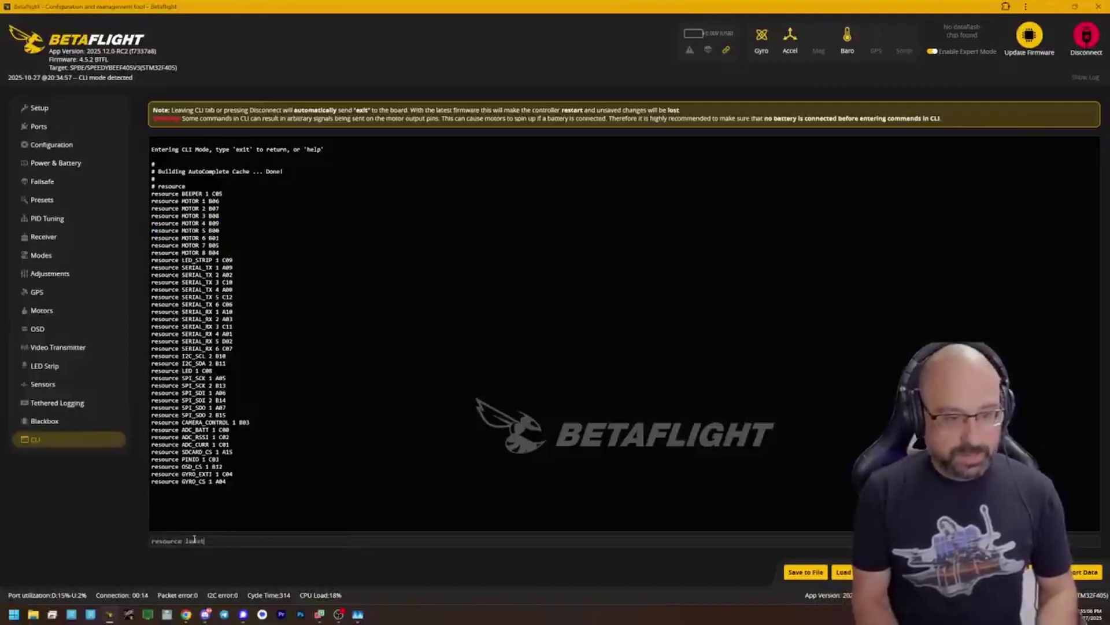
key(Tab)
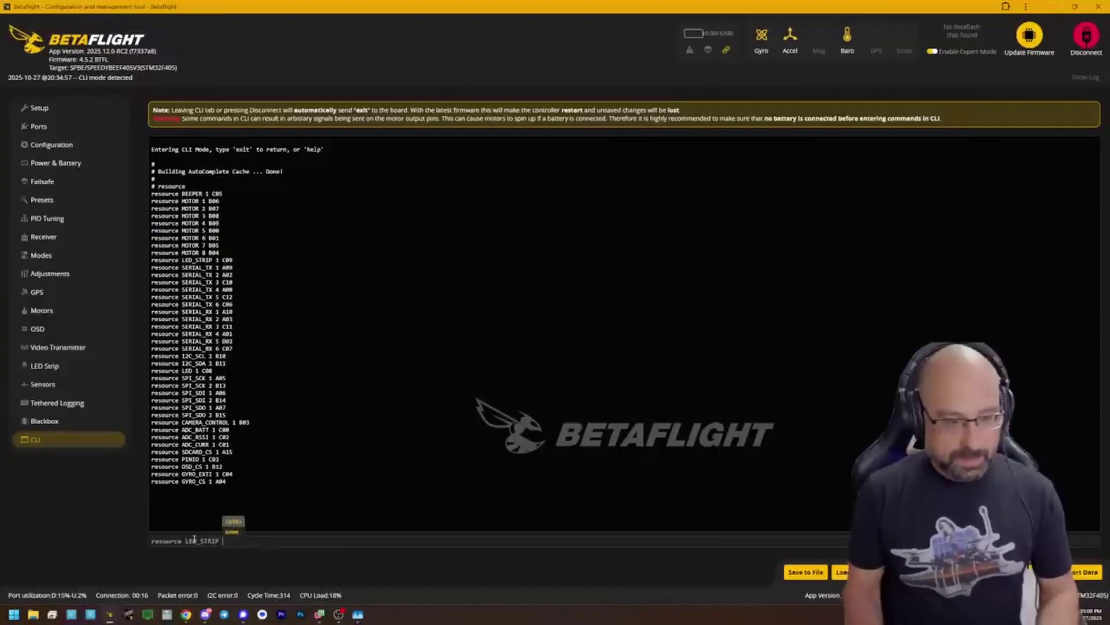
text(b08)
key(Return)
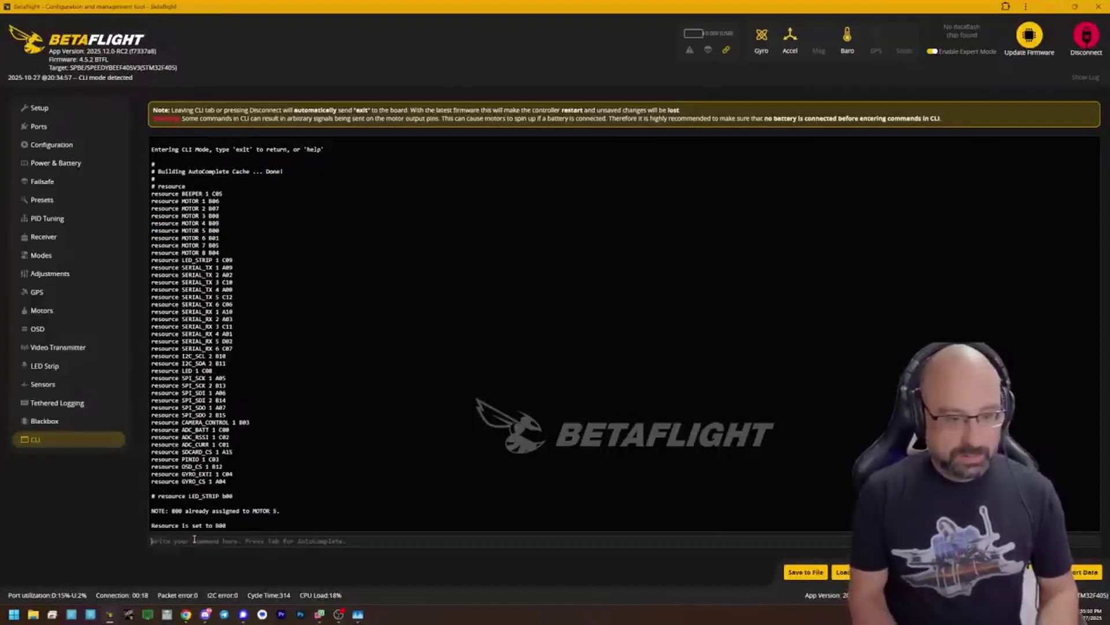
text(exit)
key(Return)
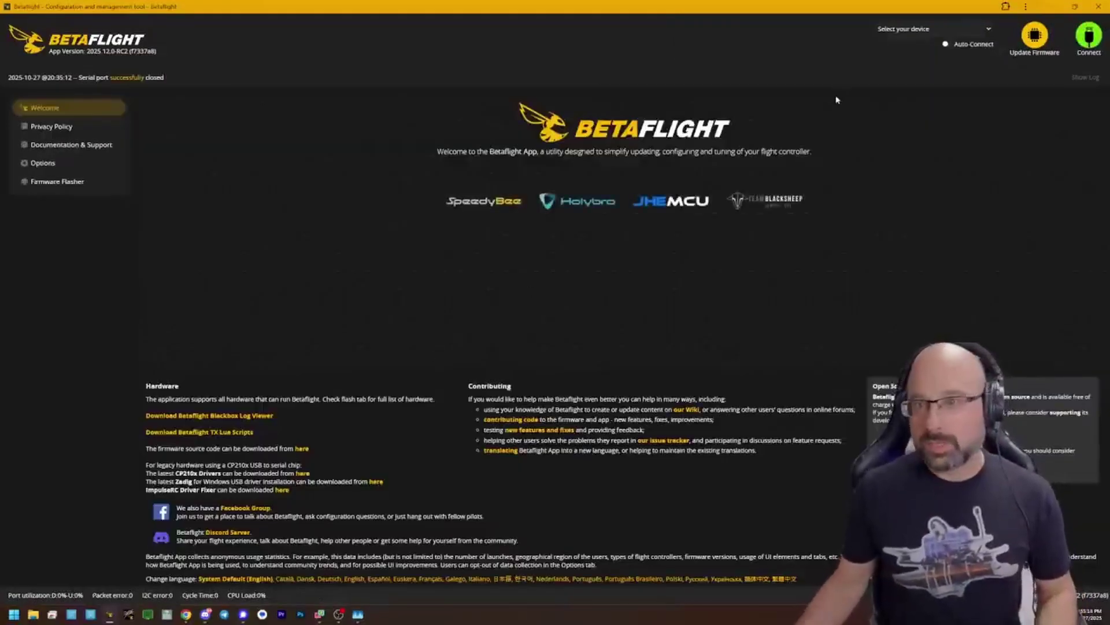
Reconnect, check LED_STRIP in Configuration, then drag-select a block of cells on the LED Strip grid
click(1090, 39)
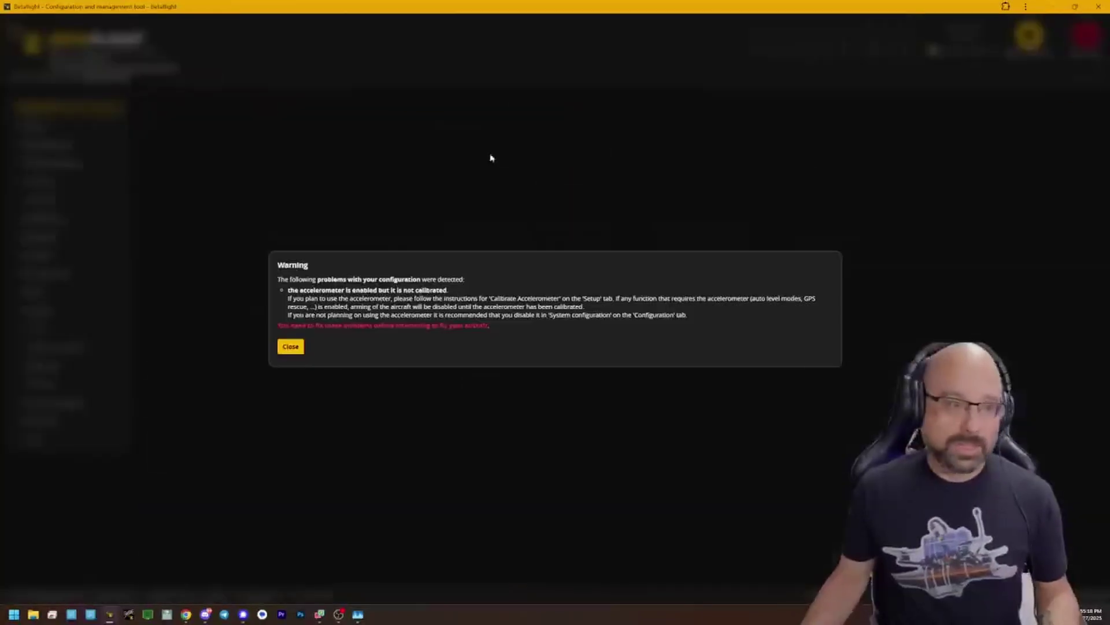
click(289, 345)
click(107, 145)
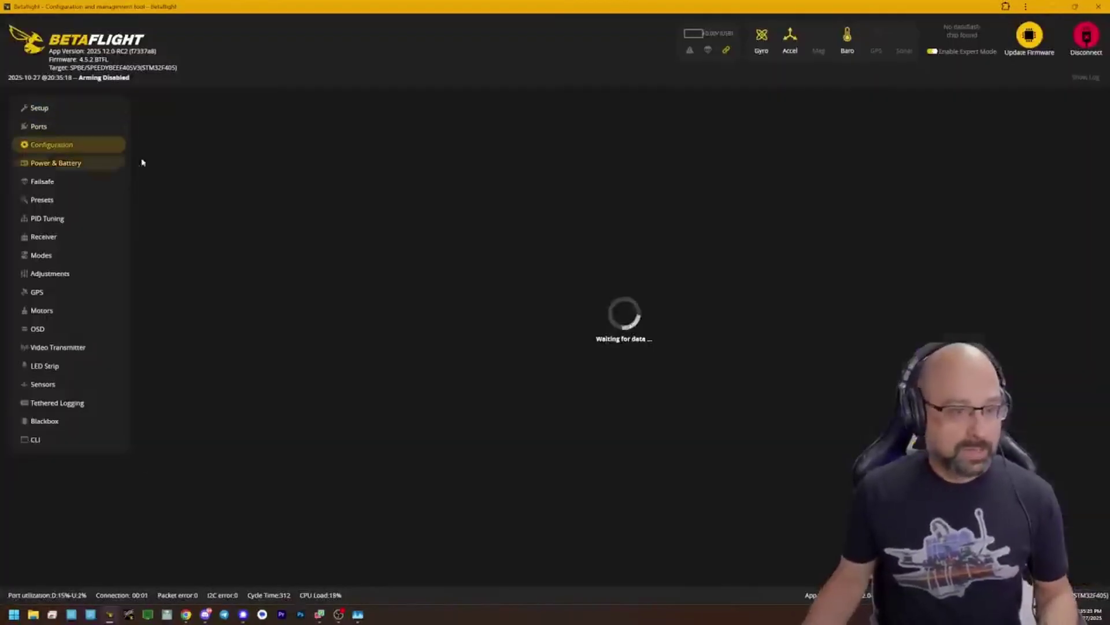
scroll(256, 347, down, 4)
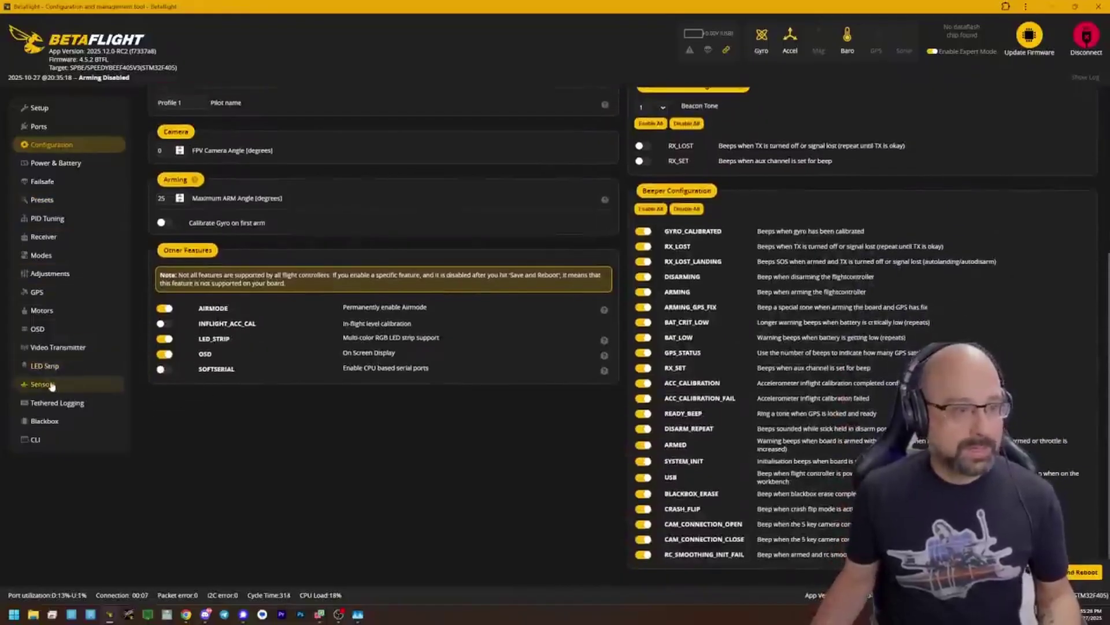
click(49, 366)
drag(232, 209, 331, 354)
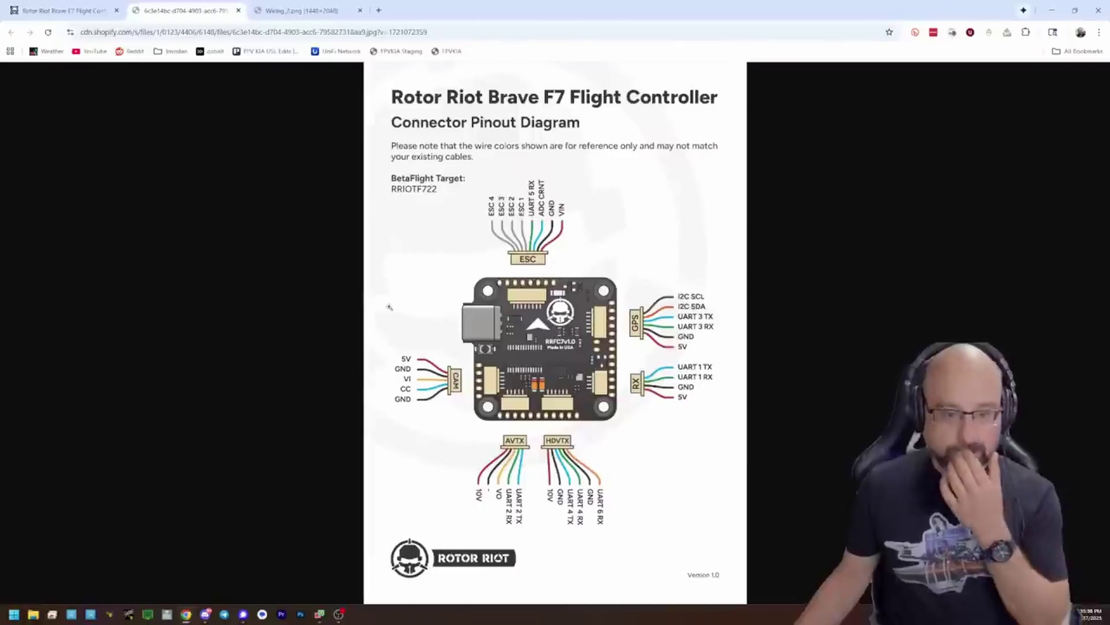
Switch to the Wiring_2.png tab and scroll the Brave F7 diagram to view the ESC, GPS, RX and CAM pads
click(306, 10)
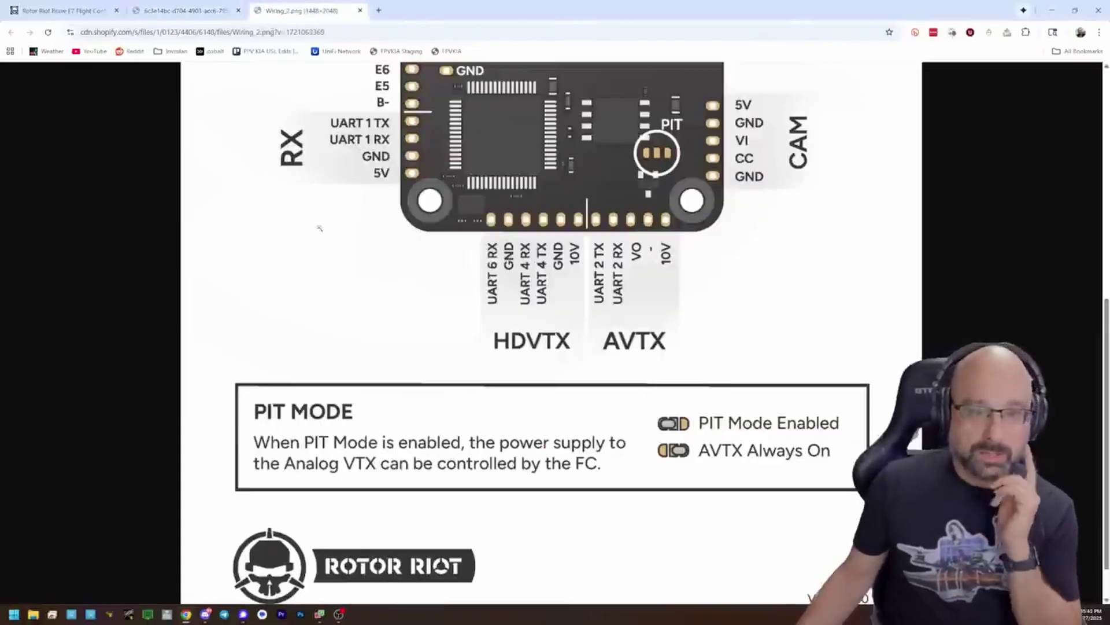
scroll(359, 212, up, 3)
scroll(397, 185, up, 1)
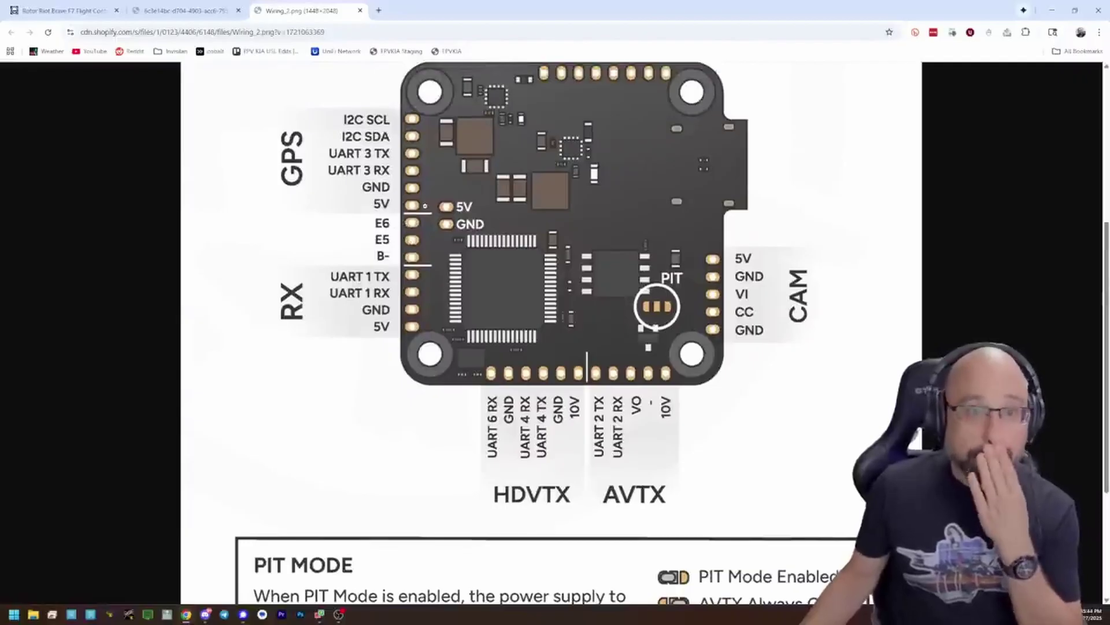
scroll(431, 203, up, 5)
scroll(578, 277, down, 1)
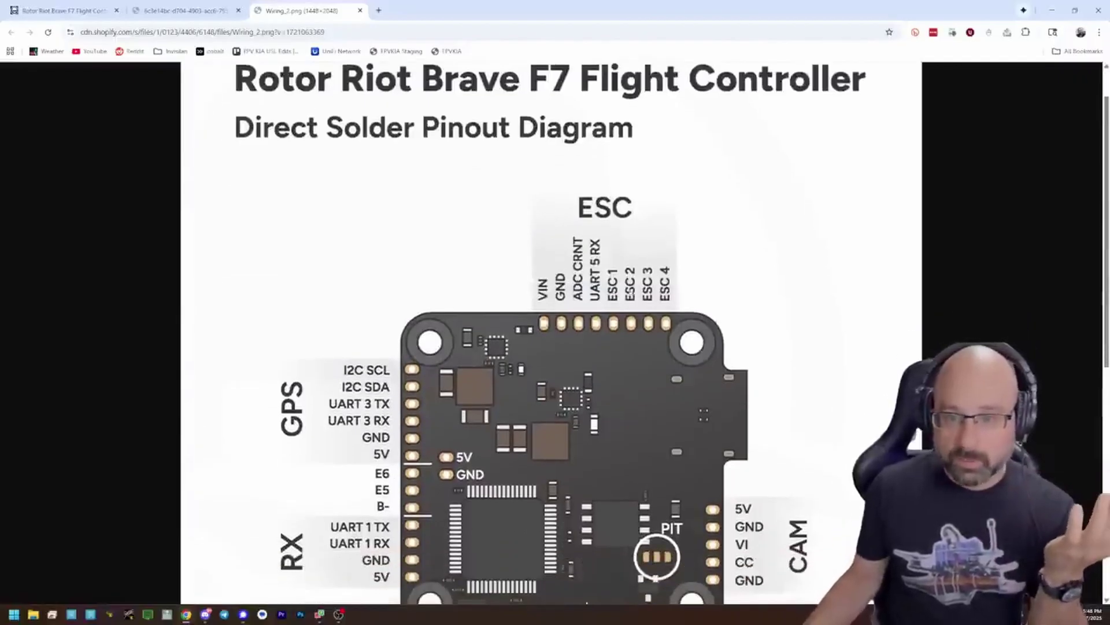
scroll(407, 386, down, 2)
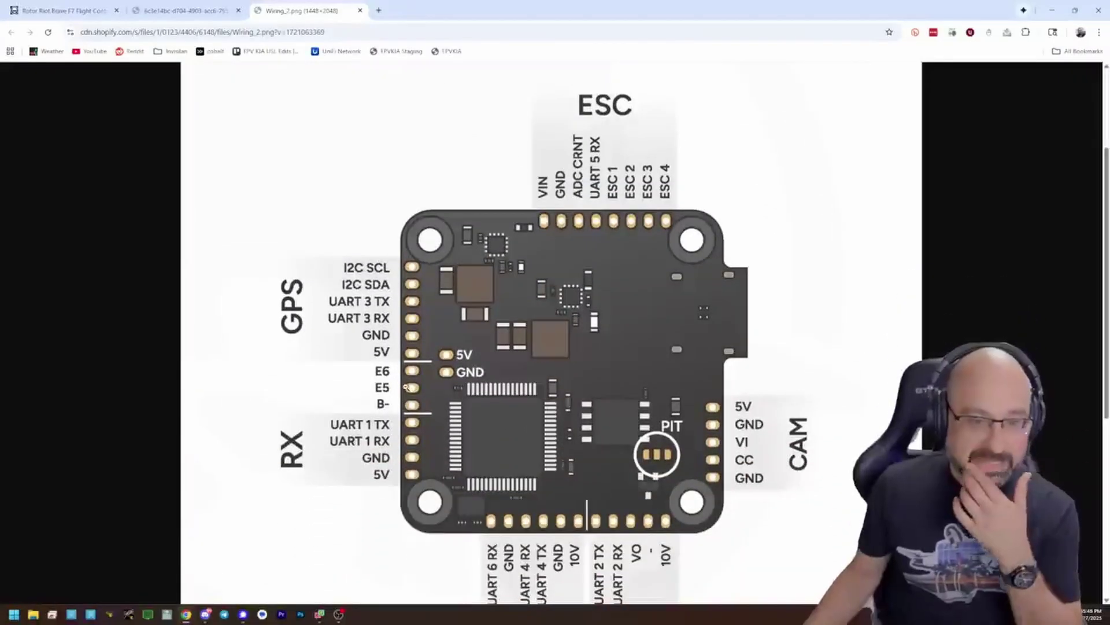